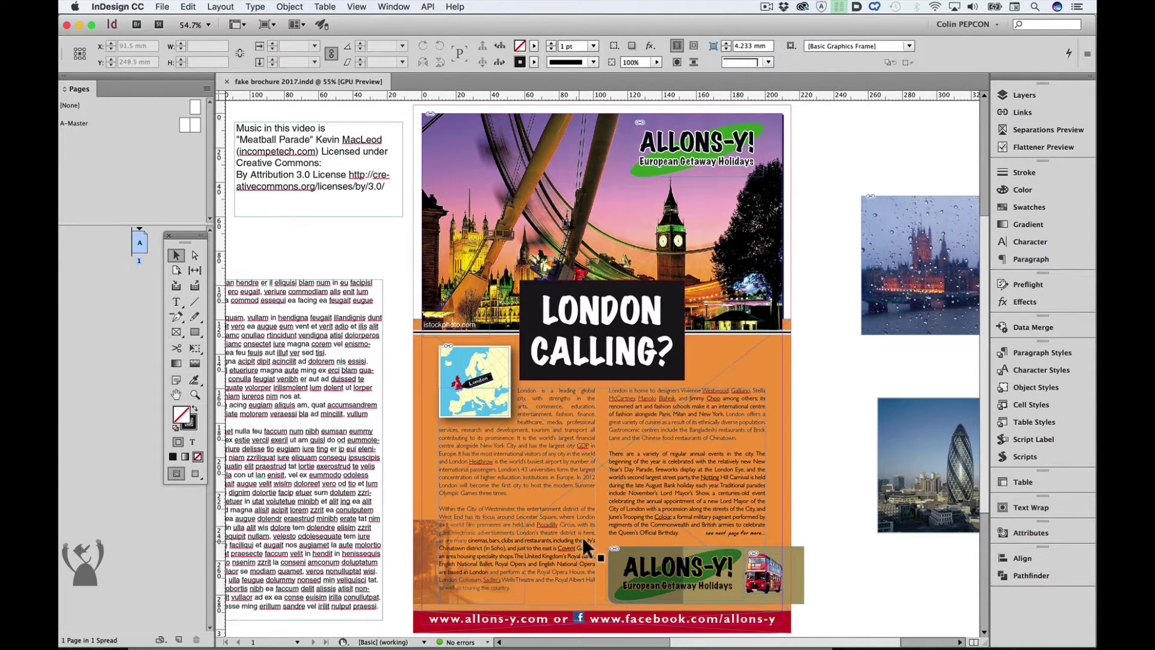
Open the Preflight panel for the London brochure, which shows no errors.
{"action": "left_click", "coordinate": [1034, 281]}
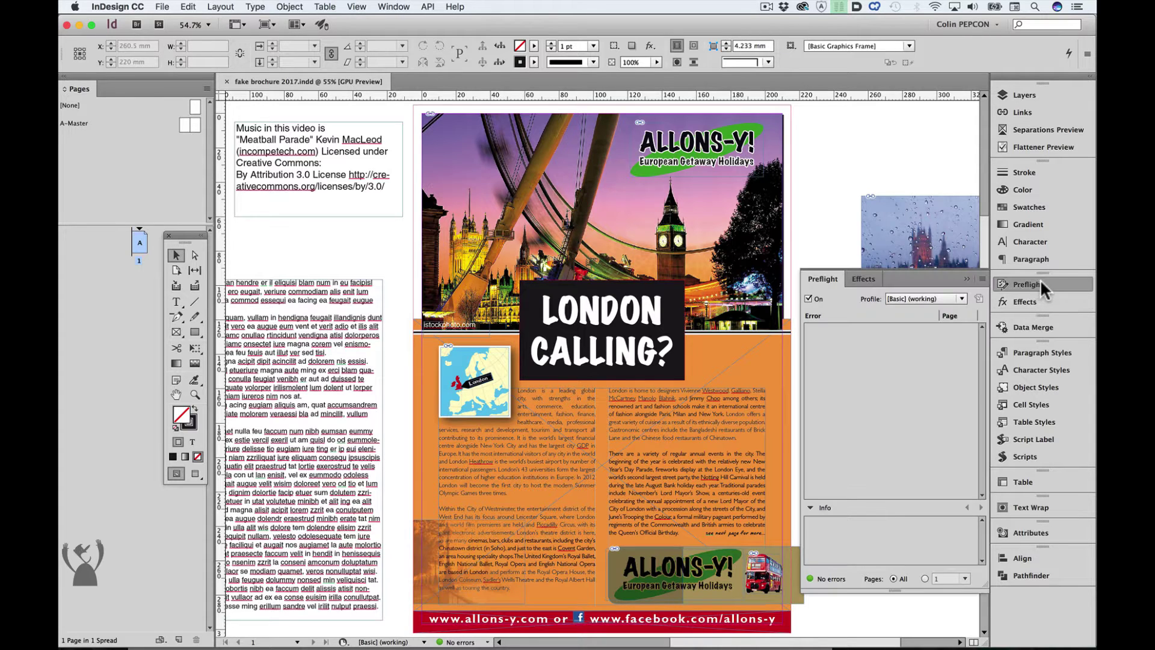
In Define Profiles, expand the Basic profile's LINKS and TEXT checks and try editing one.
{"action": "left_click", "coordinate": [983, 280]}
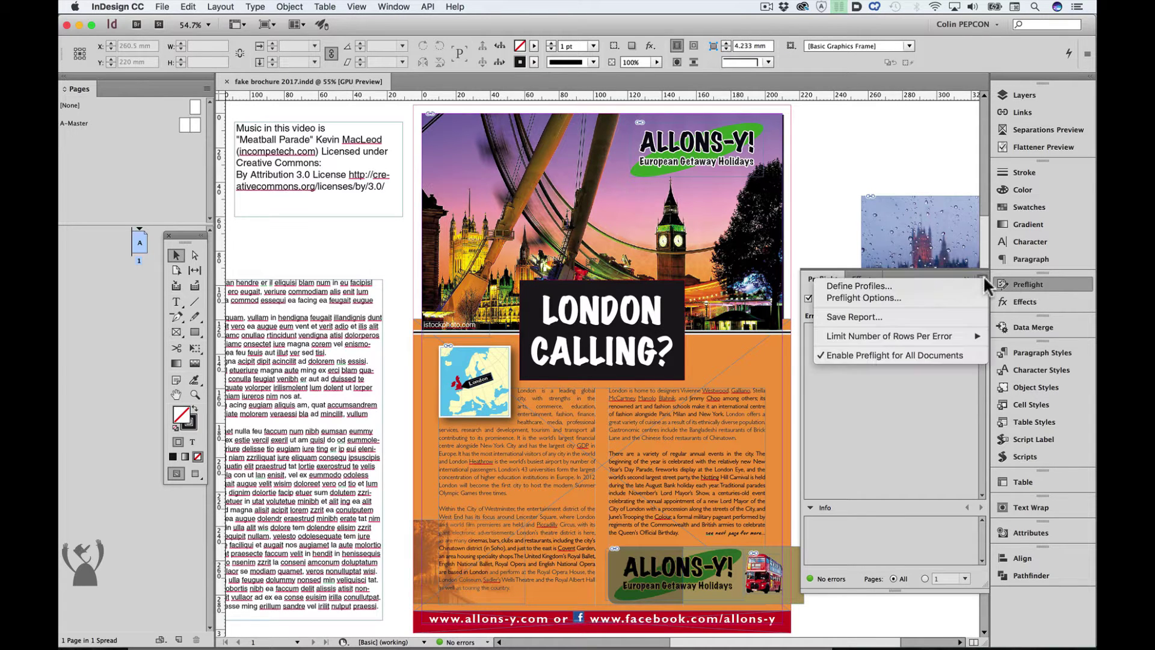
{"action": "left_click", "coordinate": [919, 290]}
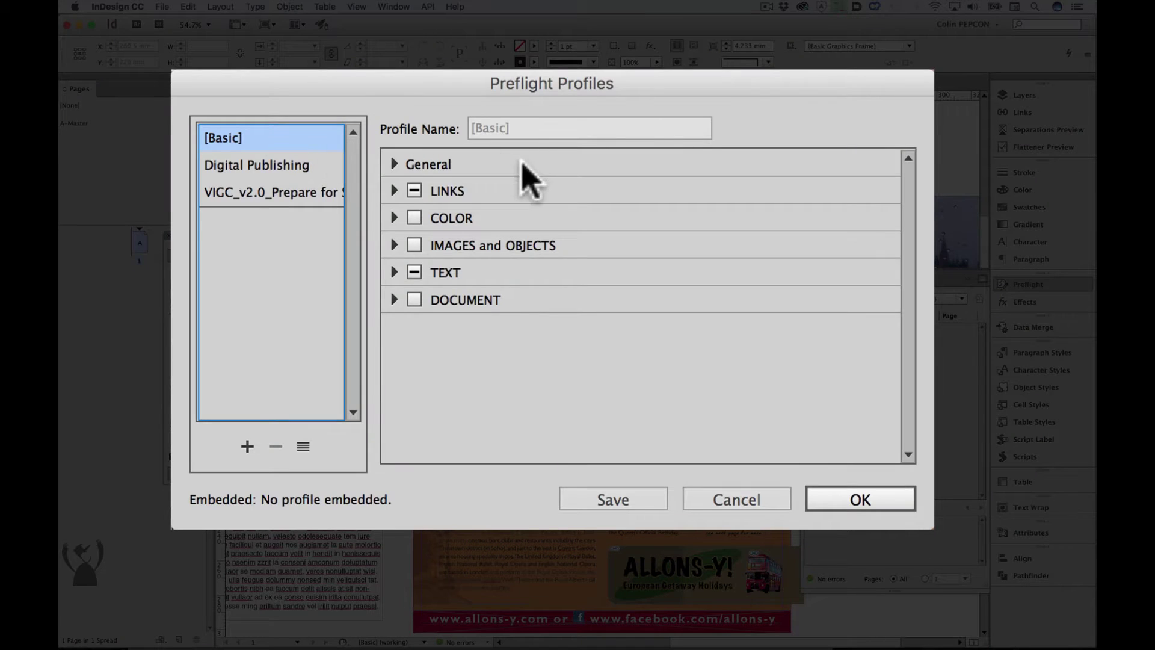
{"action": "left_click", "coordinate": [393, 190]}
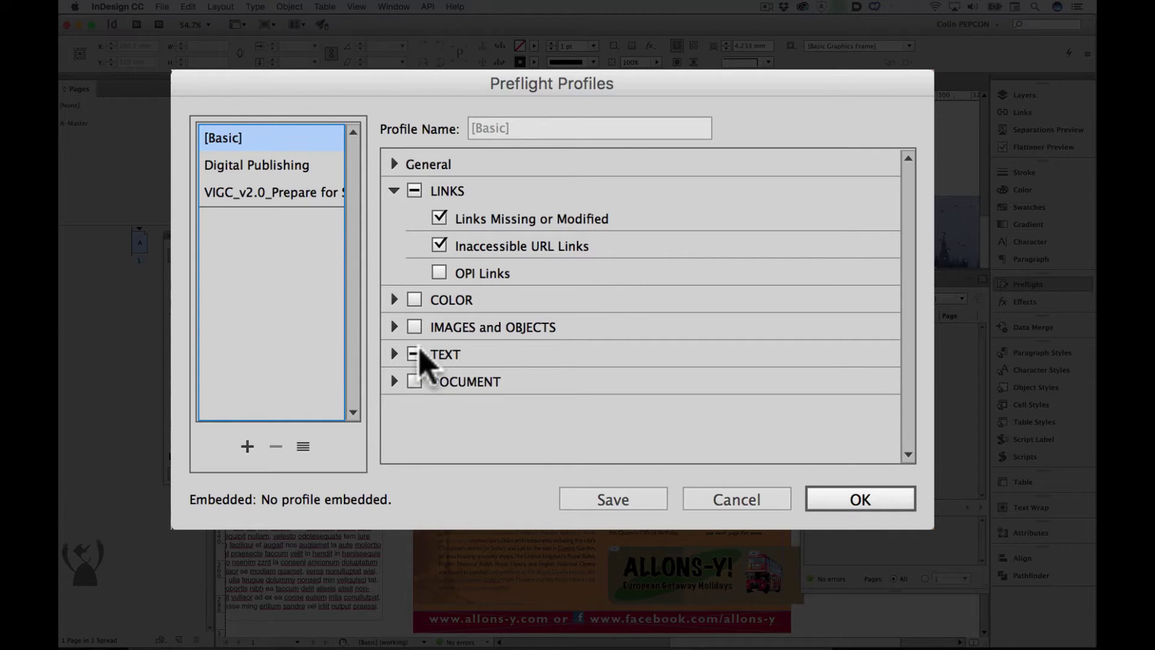
{"action": "left_click", "coordinate": [393, 354]}
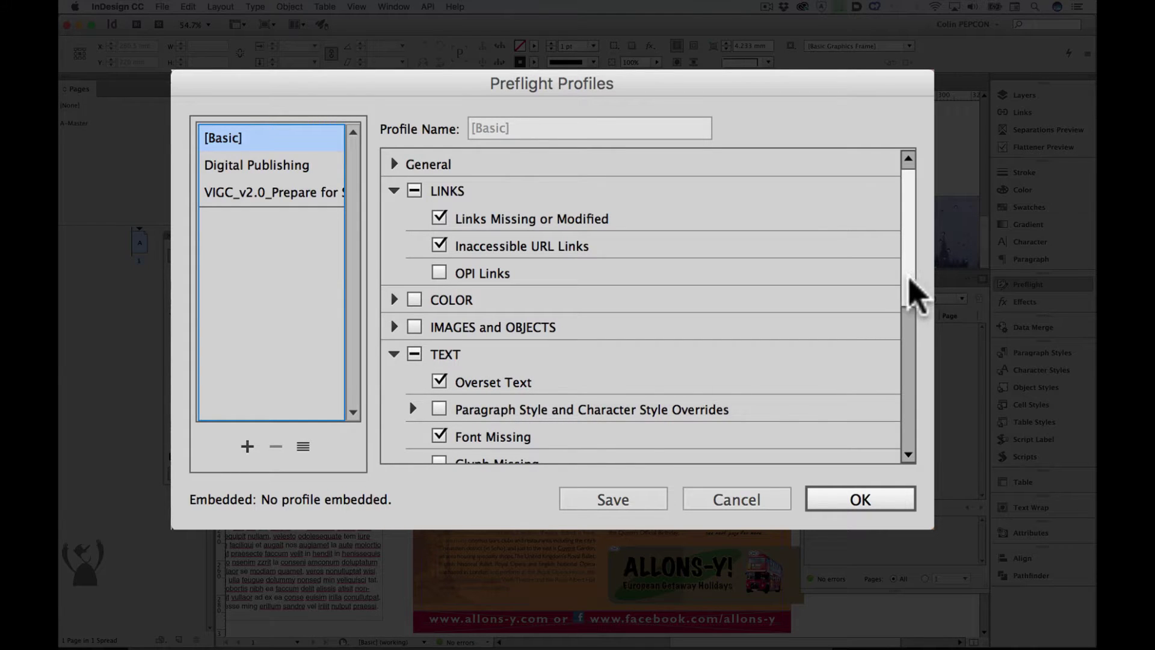
{"action": "mouse_move", "coordinate": [911, 291]}
{"action": "left_mouse_down"}
{"action": "mouse_move", "coordinate": [903, 327]}
{"action": "mouse_move", "coordinate": [851, 340]}
{"action": "mouse_move", "coordinate": [908, 348]}
{"action": "mouse_move", "coordinate": [876, 456]}
{"action": "left_mouse_up"}
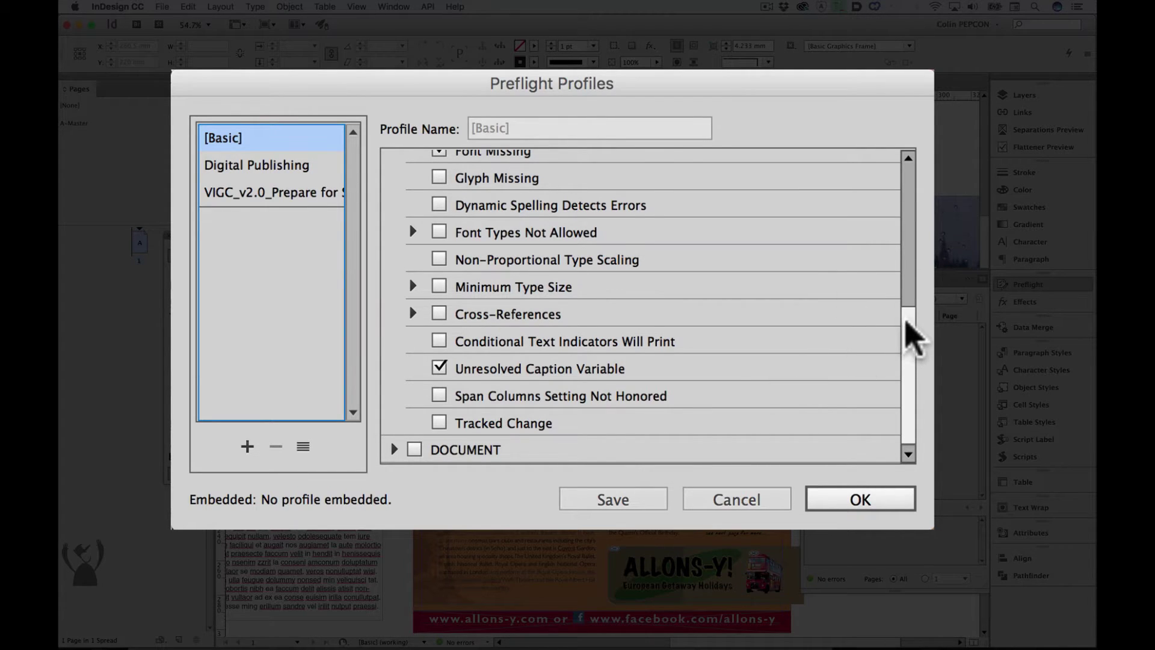
{"action": "scroll", "coordinate": [907, 316], "scroll_direction": "up", "scroll_amount": 2}
{"action": "left_click", "coordinate": [440, 232]}
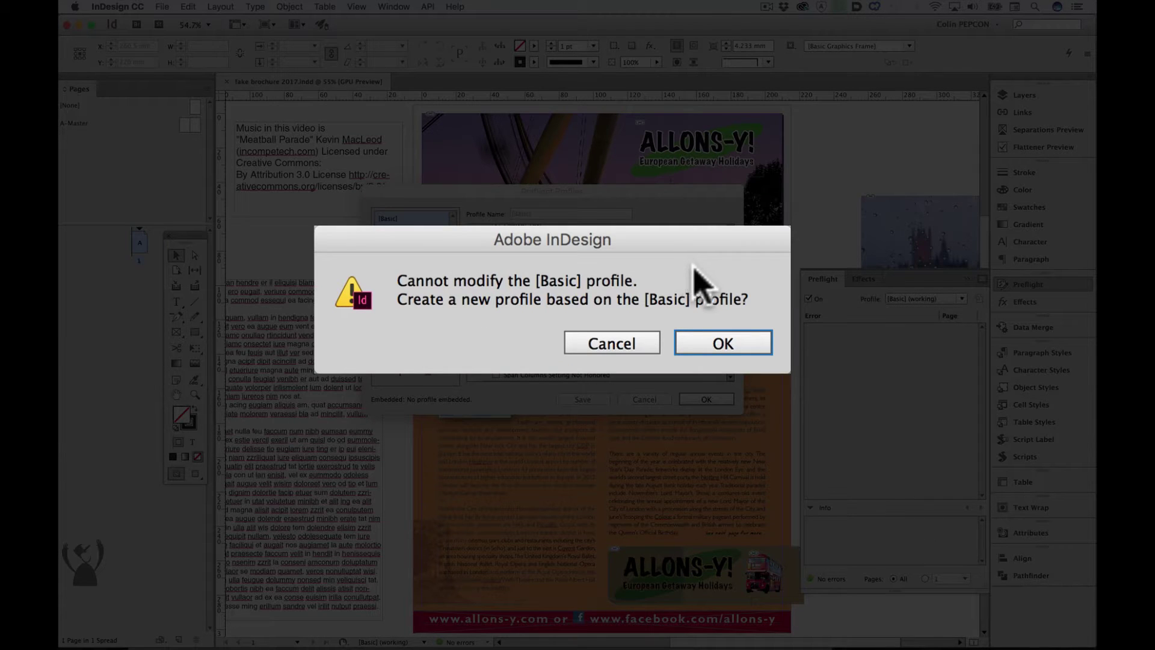
Dismiss the warning and load the VIGC_v2.0_Prepare for SheetCmyk_1v4.idpp profile from disk.
{"action": "left_click", "coordinate": [626, 342]}
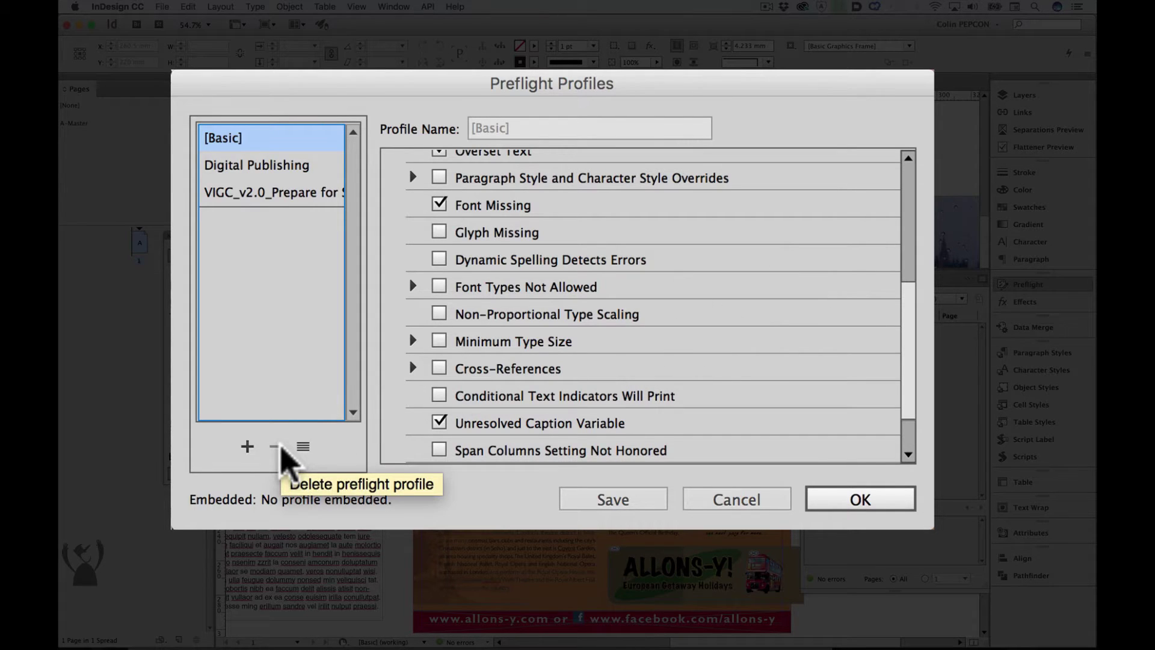
{"action": "left_click", "coordinate": [303, 447]}
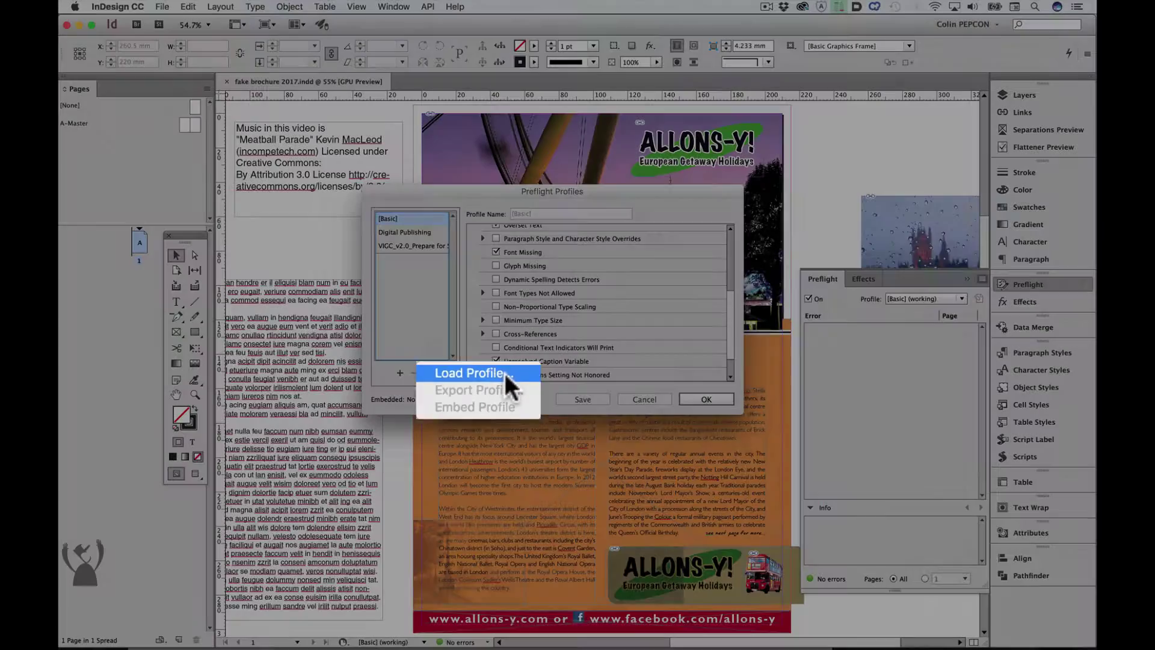
{"action": "left_click", "coordinate": [505, 372]}
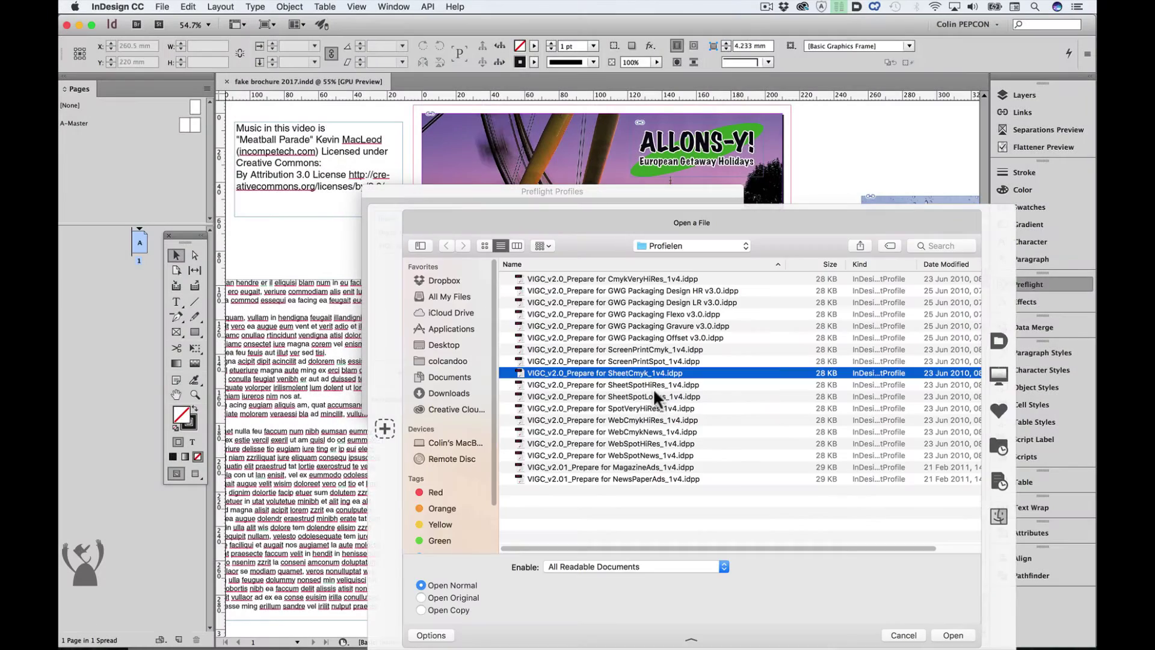
{"action": "left_click", "coordinate": [953, 635]}
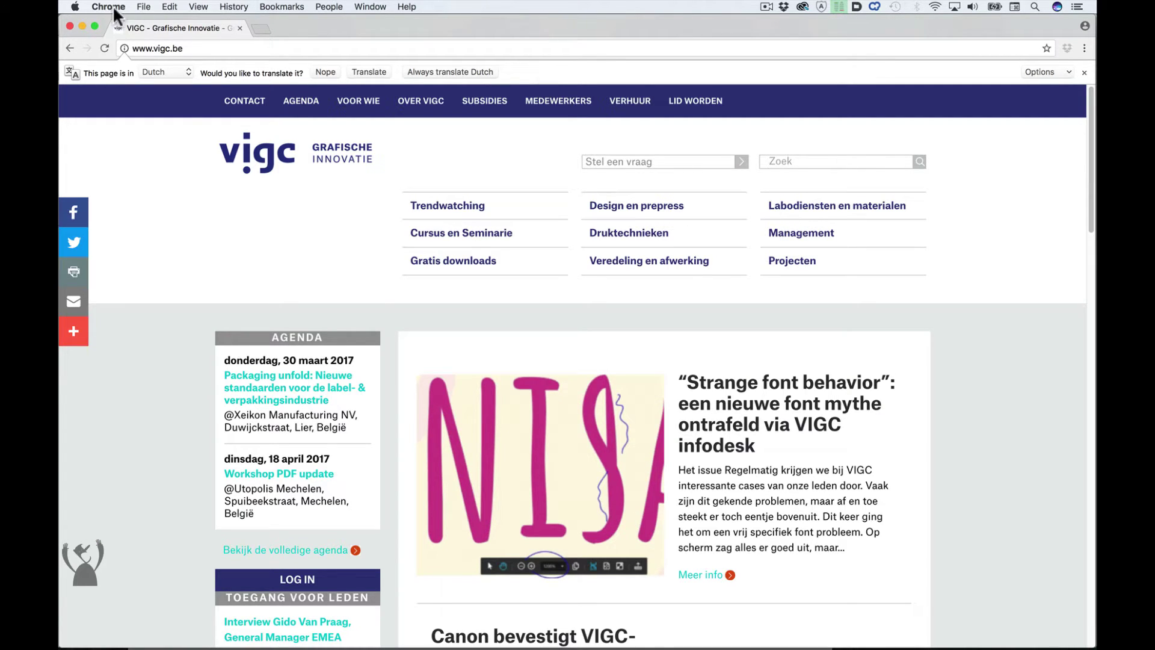
Translate vigc.be into English and open its Live Preflight download page.
{"action": "left_click", "coordinate": [369, 72]}
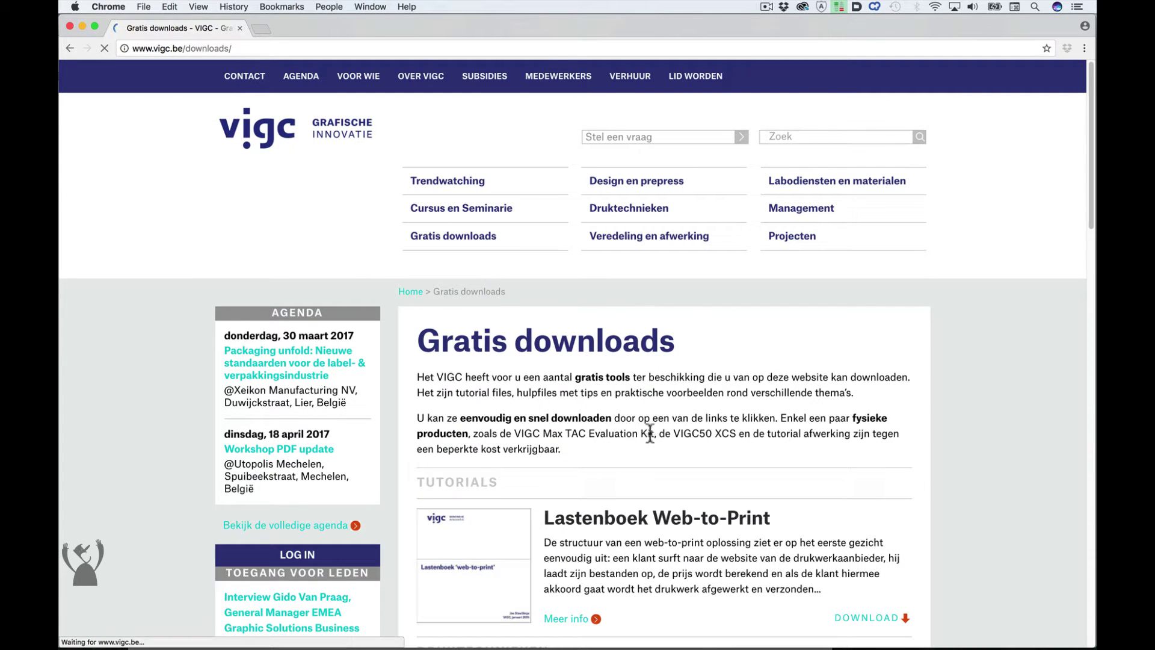
{"action": "scroll", "coordinate": [812, 395], "scroll_direction": "down", "scroll_amount": 2}
{"action": "scroll", "coordinate": [943, 339], "scroll_direction": "down", "scroll_amount": 3}
{"action": "scroll", "coordinate": [899, 325], "scroll_direction": "down", "scroll_amount": 5}
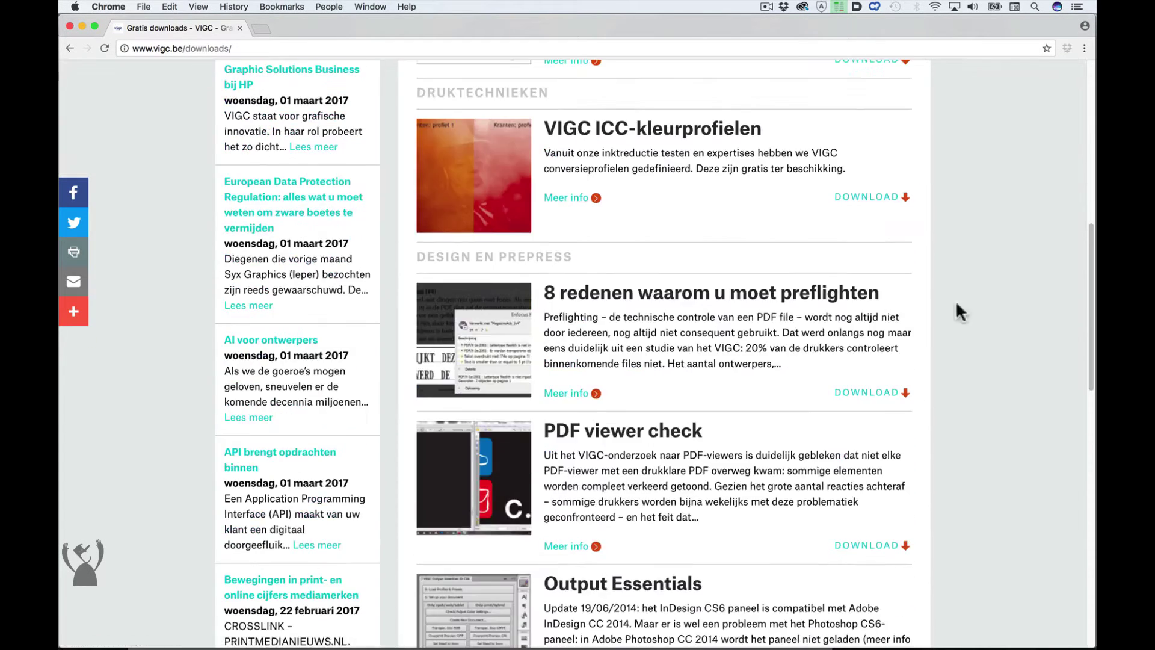
{"action": "scroll", "coordinate": [956, 301], "scroll_direction": "down", "scroll_amount": 5}
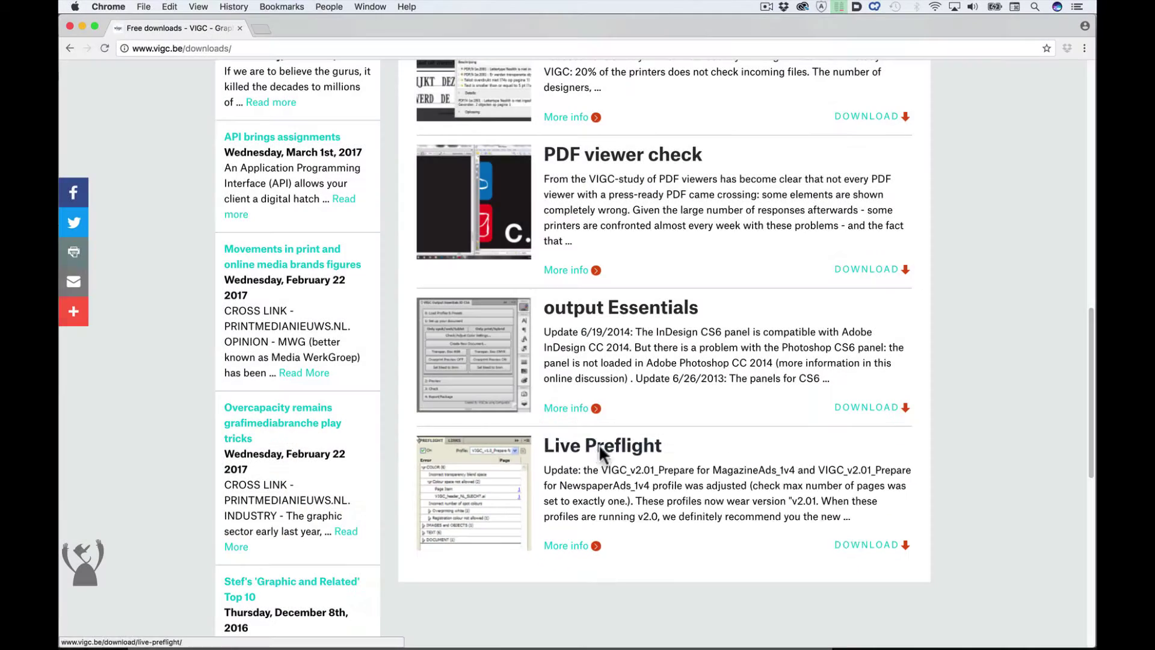
{"action": "left_click", "coordinate": [598, 447]}
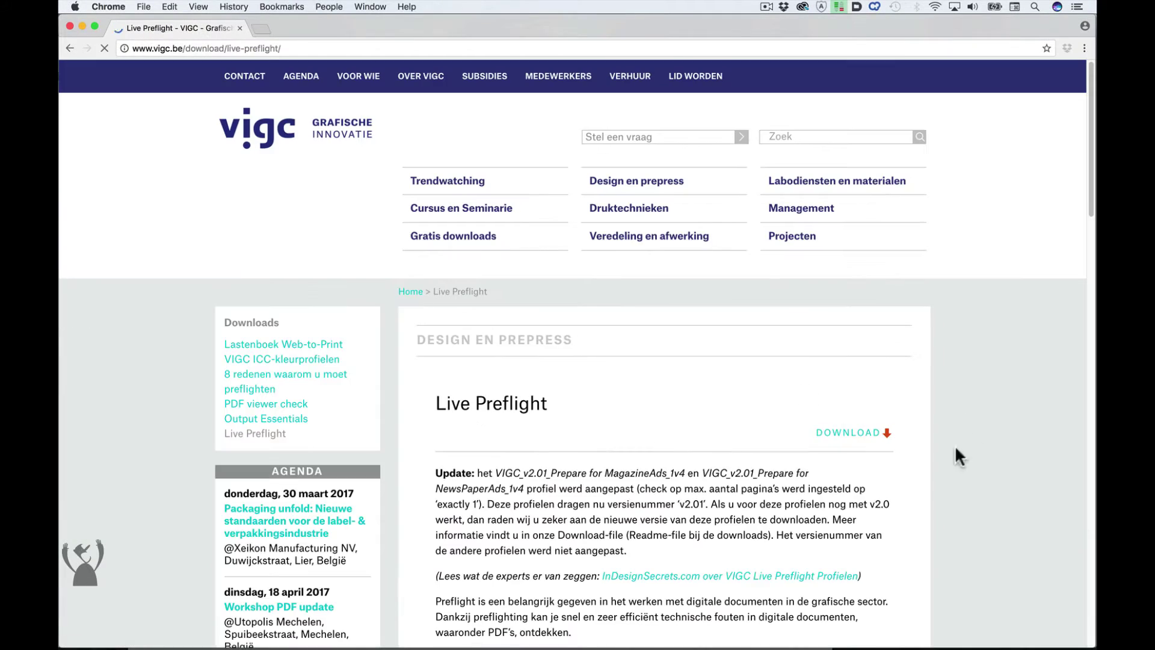
{"action": "scroll", "coordinate": [961, 438], "scroll_direction": "down", "scroll_amount": 2}
{"action": "scroll", "coordinate": [975, 415], "scroll_direction": "down", "scroll_amount": 3}
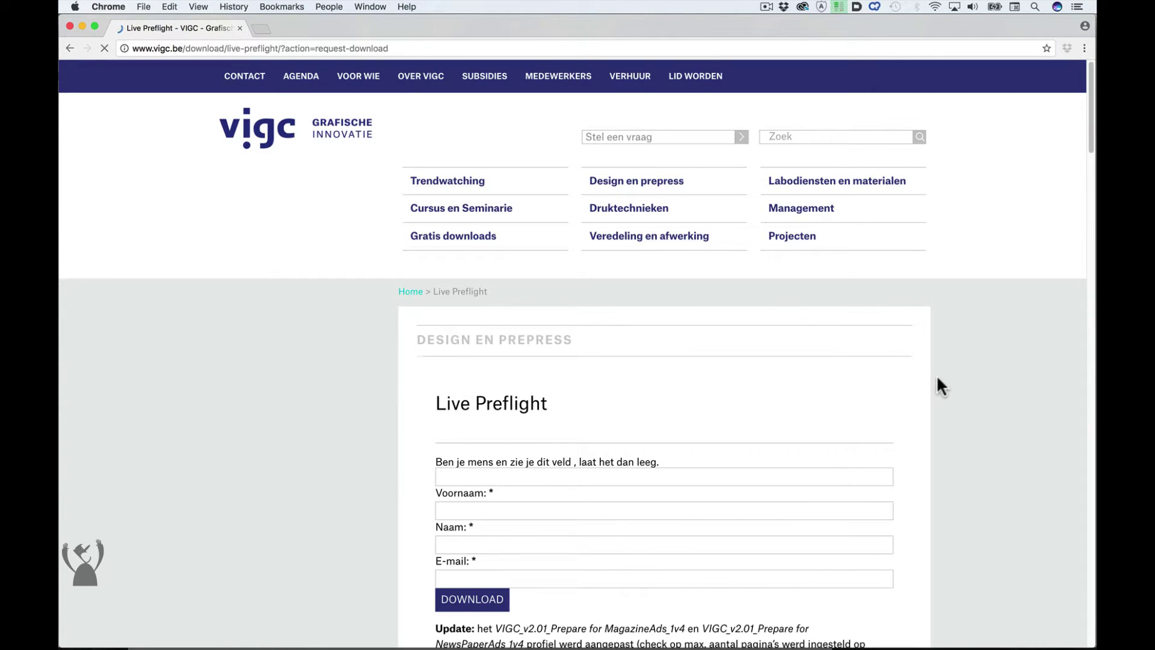
{"action": "scroll", "coordinate": [938, 380], "scroll_direction": "down", "scroll_amount": 3}
{"action": "scroll", "coordinate": [951, 312], "scroll_direction": "down", "scroll_amount": 2}
{"action": "scroll", "coordinate": [959, 252], "scroll_direction": "down", "scroll_amount": 1}
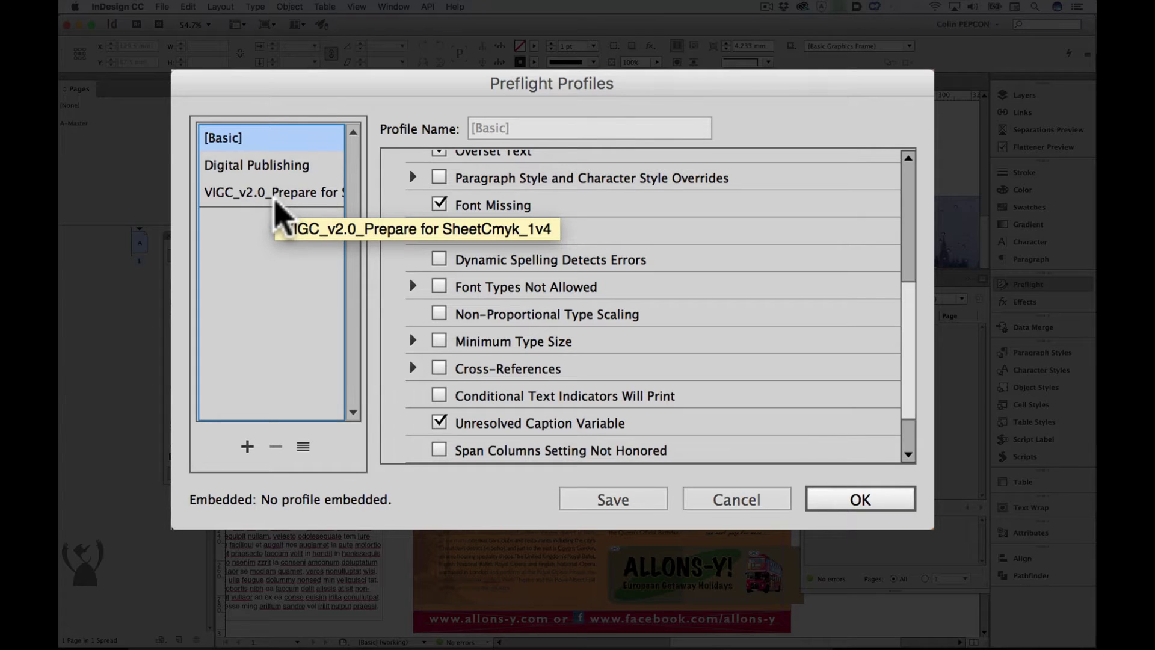
Expand the VIGC_v2.0 profile's COLOR, IMAGES and OBJECTS, and DOCUMENT checks, then confirm the dialog.
{"action": "left_click", "coordinate": [270, 201]}
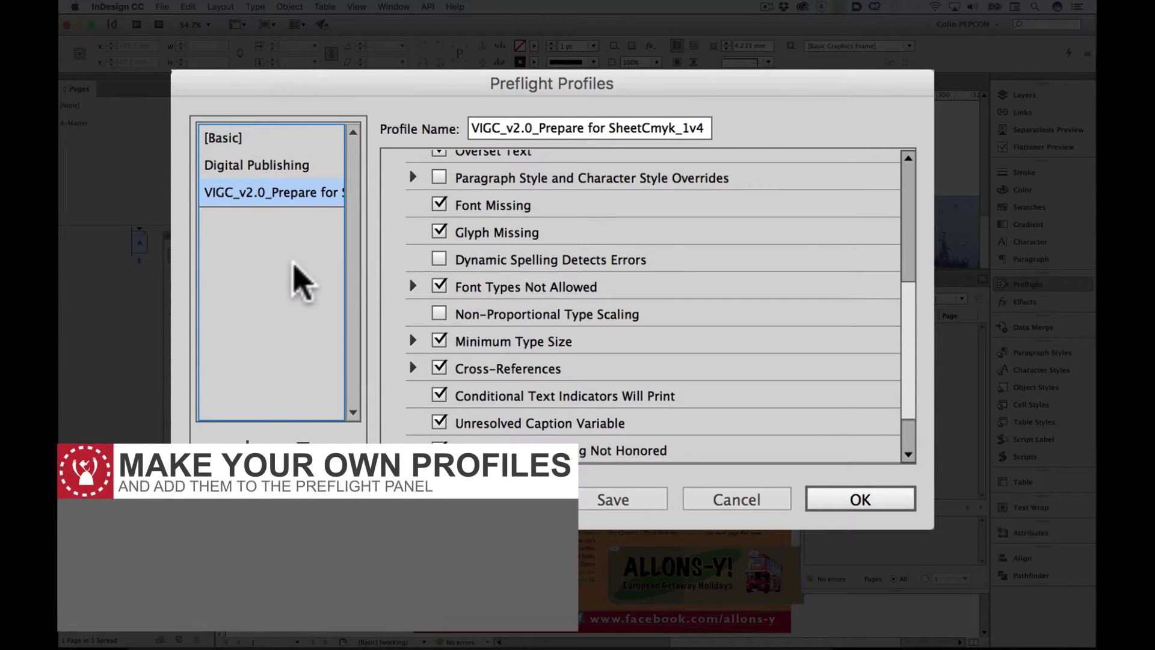
{"action": "left_click_drag", "start_coordinate": [916, 325], "coordinate": [903, 201]}
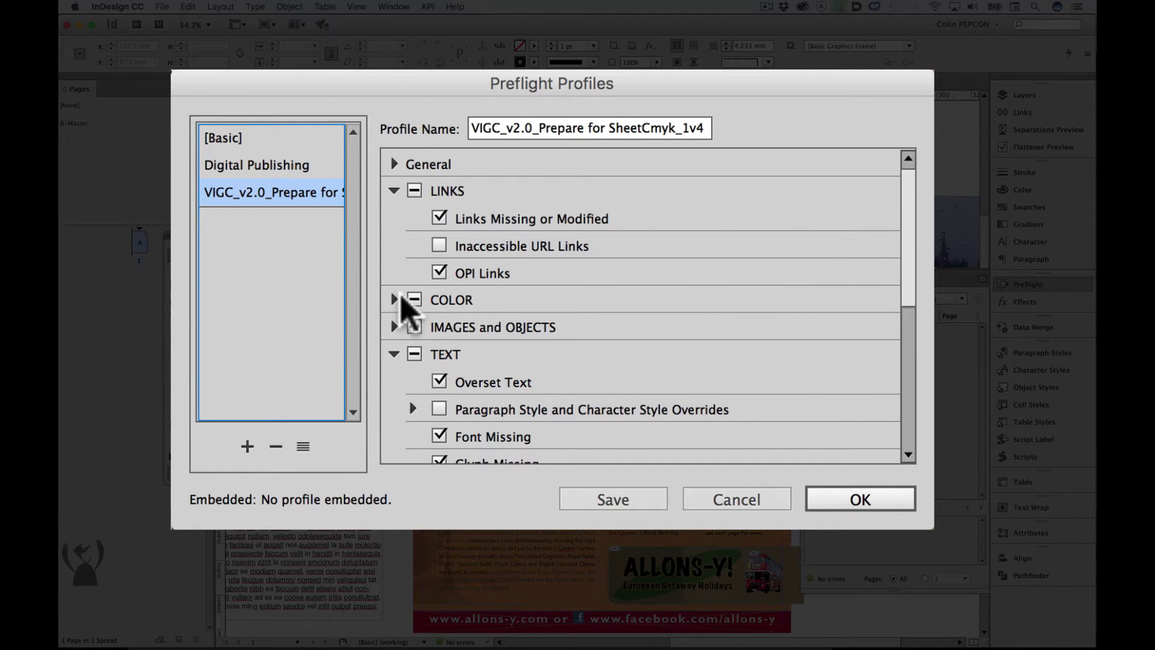
{"action": "left_click", "coordinate": [395, 299]}
{"action": "left_click_drag", "start_coordinate": [907, 258], "coordinate": [889, 315]}
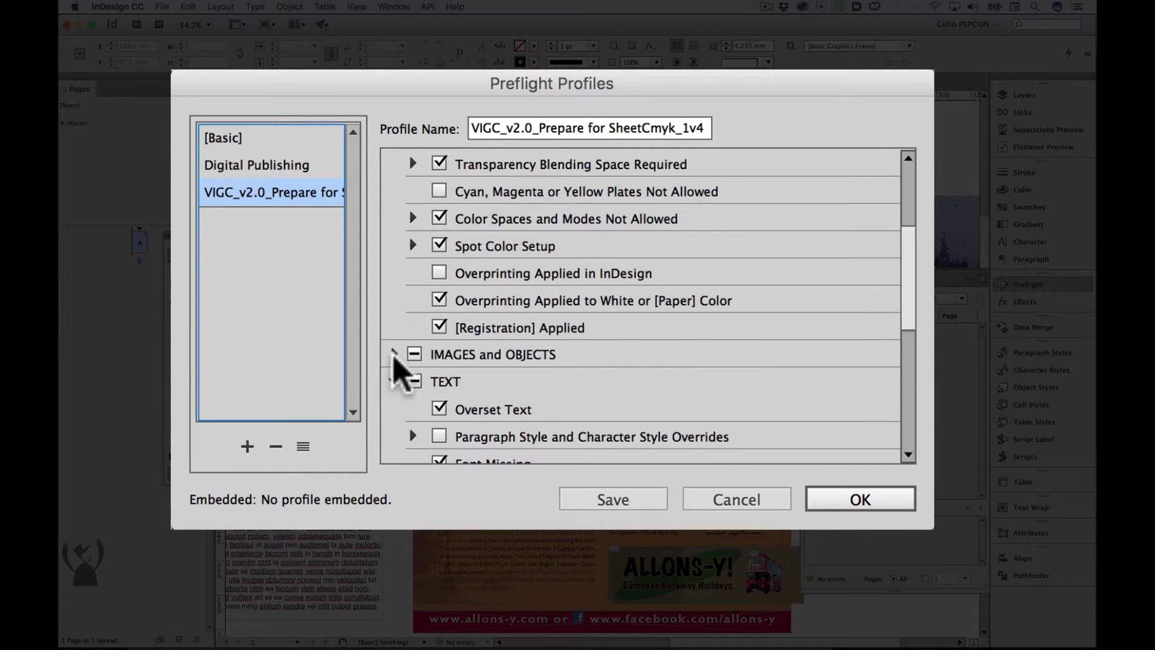
{"action": "left_click", "coordinate": [395, 354]}
{"action": "left_click_drag", "start_coordinate": [910, 265], "coordinate": [898, 424]}
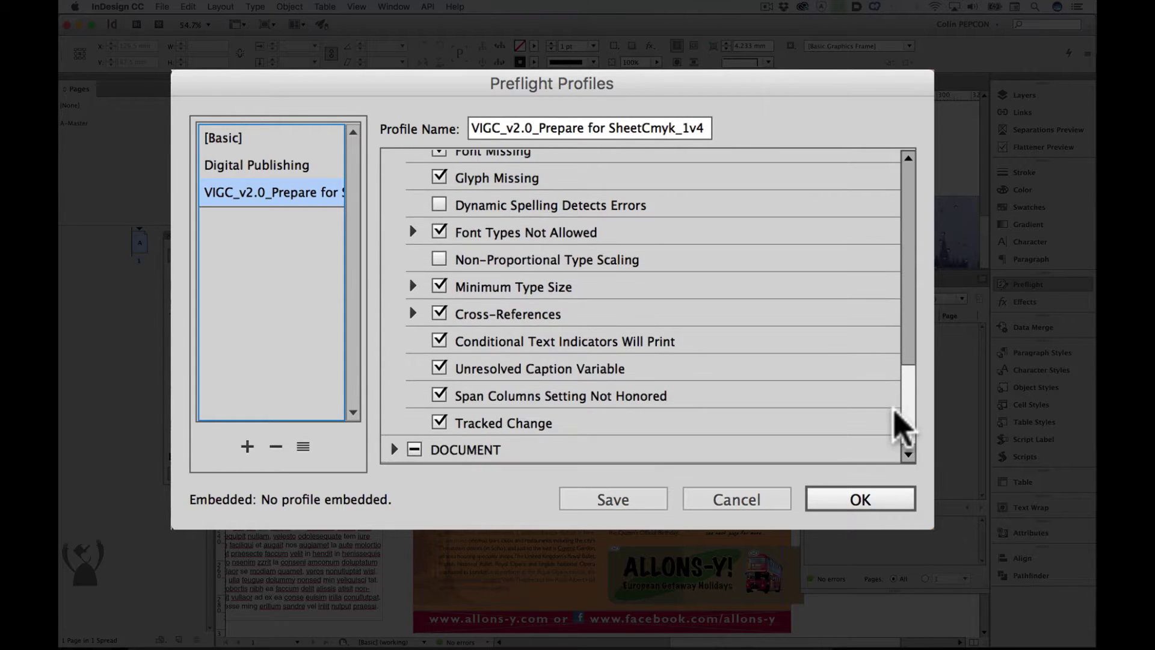
{"action": "left_click", "coordinate": [395, 449]}
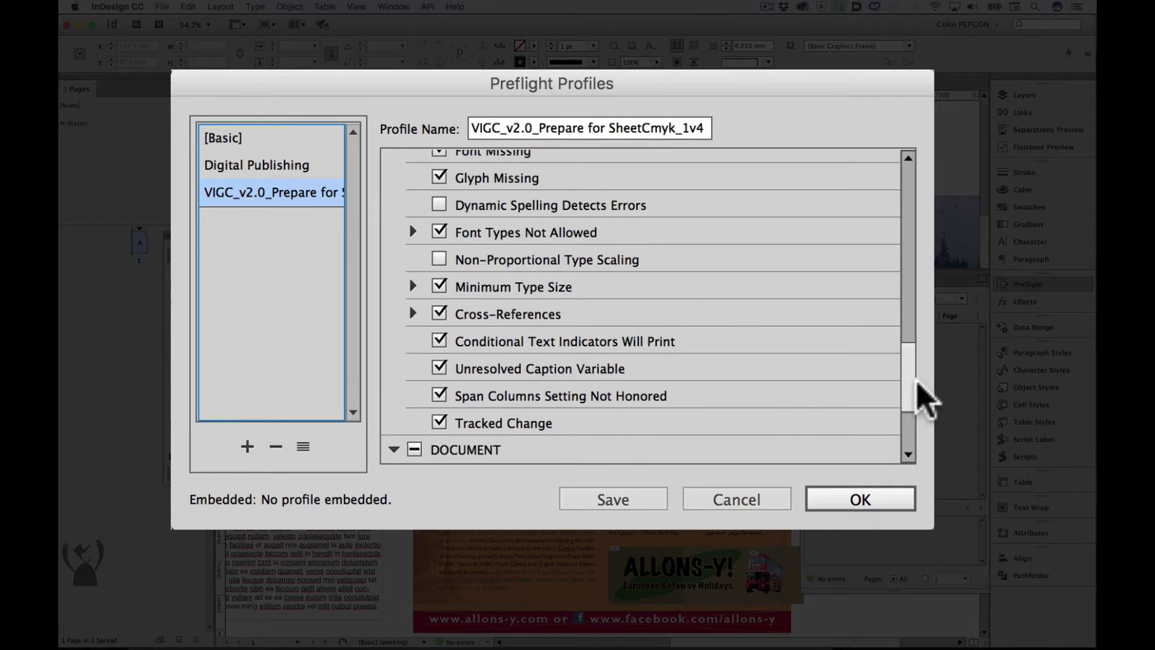
{"action": "left_click_drag", "start_coordinate": [918, 379], "coordinate": [908, 425]}
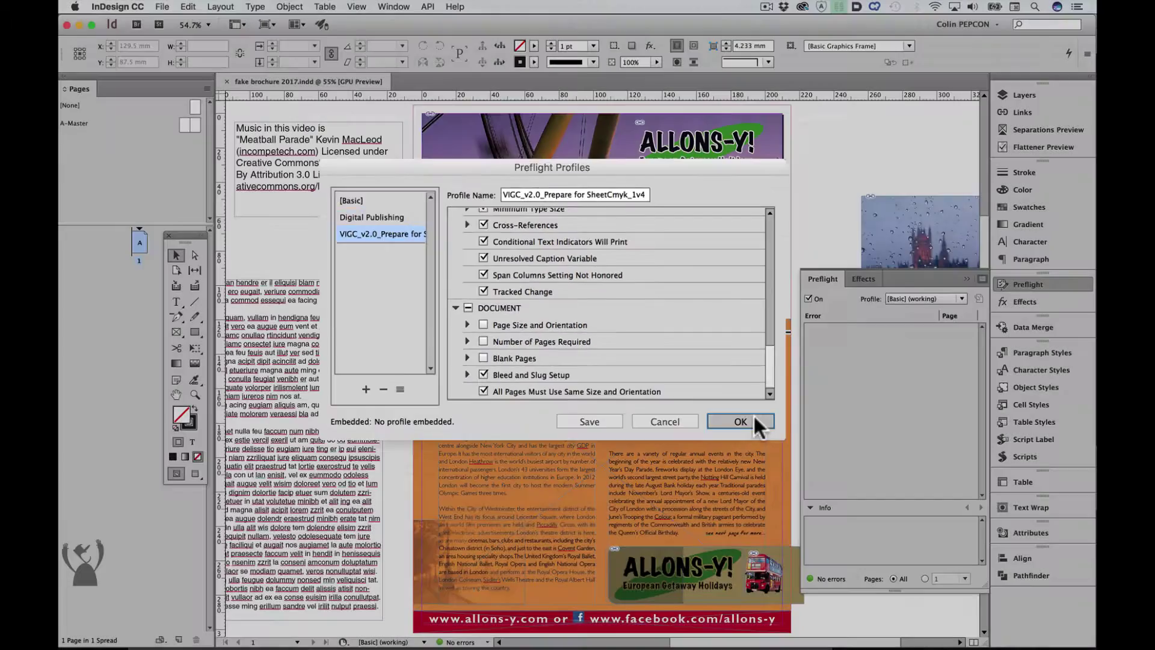
{"action": "left_click", "coordinate": [741, 421]}
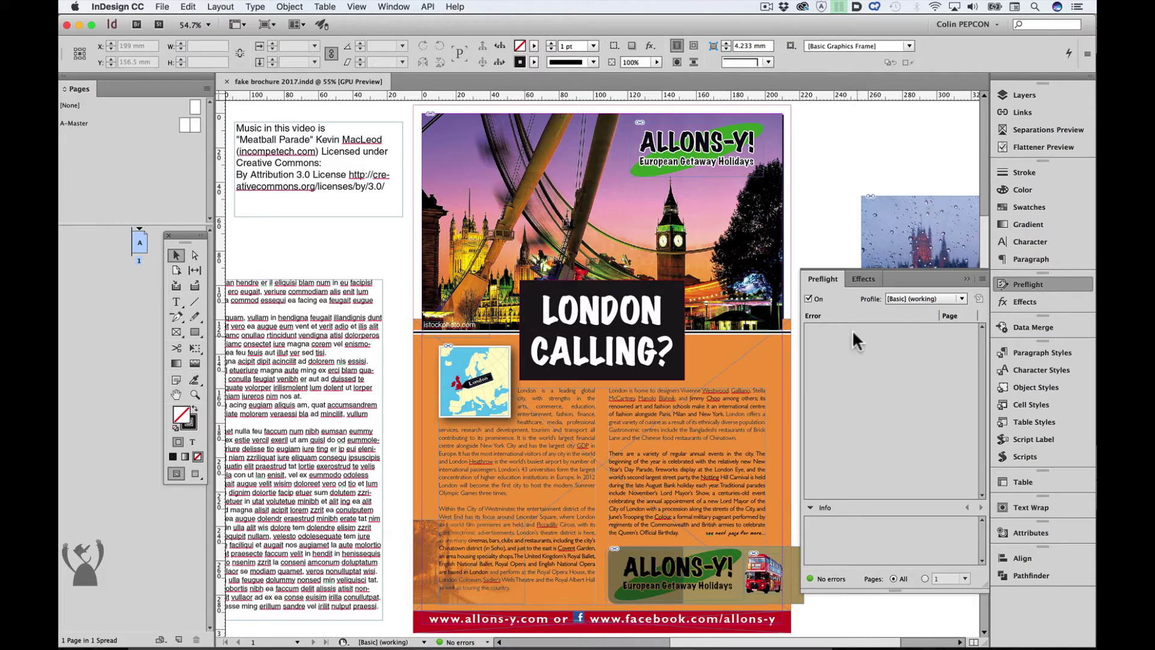
Preflight with VIGC SheetCmyk, jump to the disallowed colour-space graphic frame, then close the brochure.
{"action": "left_click", "coordinate": [956, 298]}
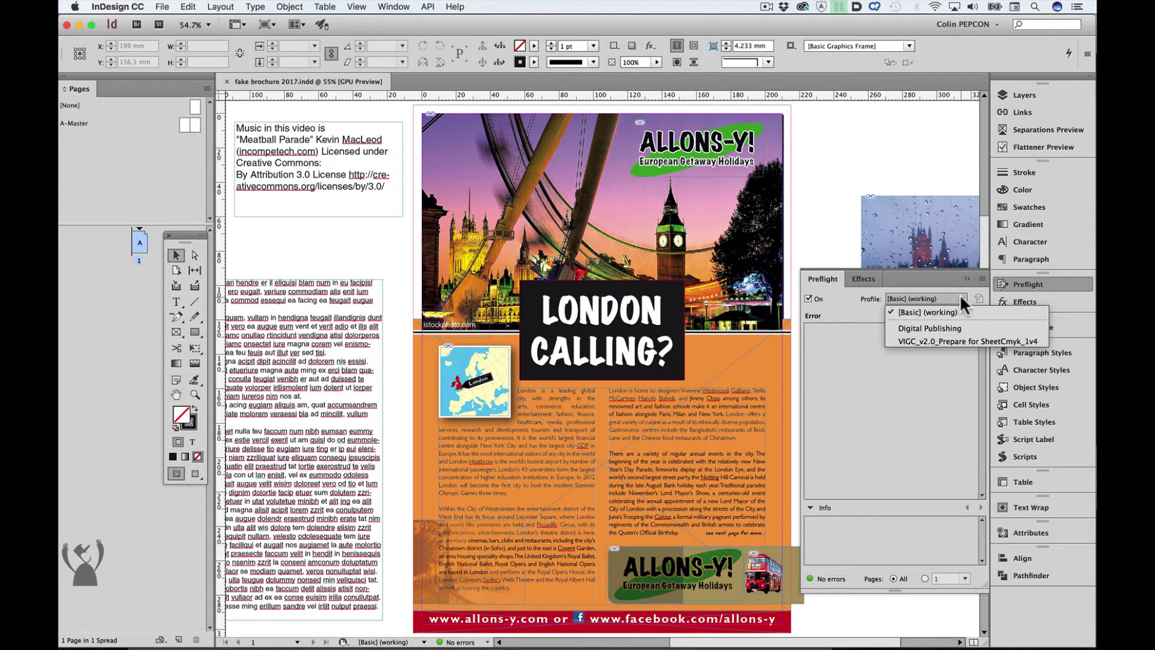
{"action": "left_click", "coordinate": [946, 338]}
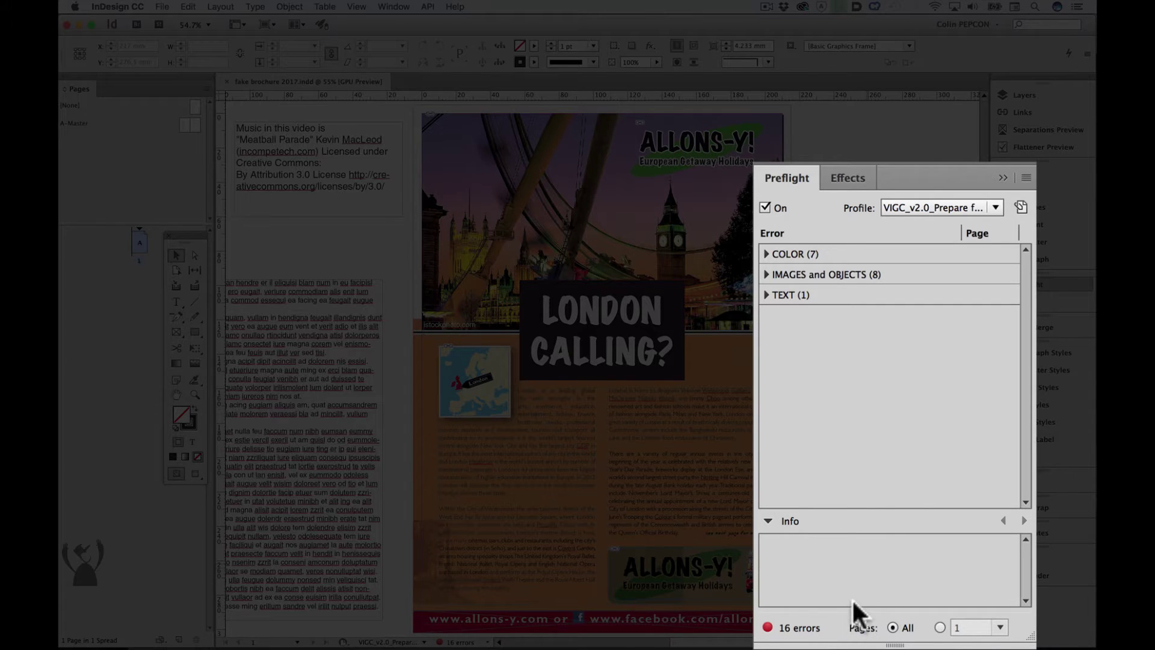
{"action": "left_click", "coordinate": [767, 255]}
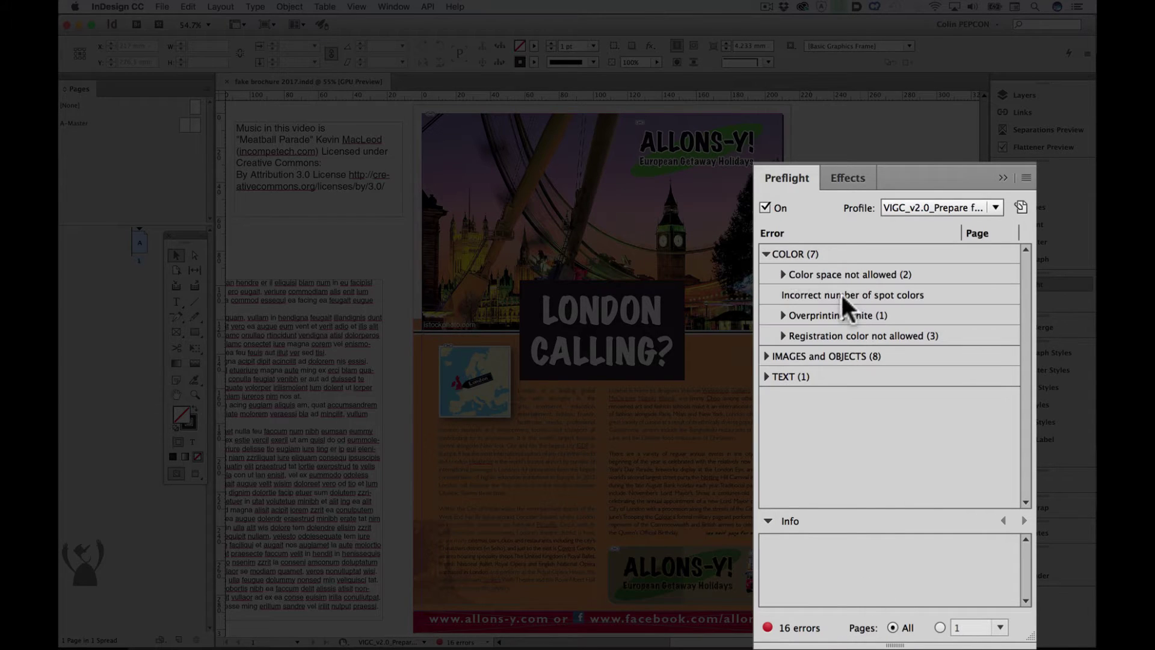
{"action": "left_click", "coordinate": [784, 274]}
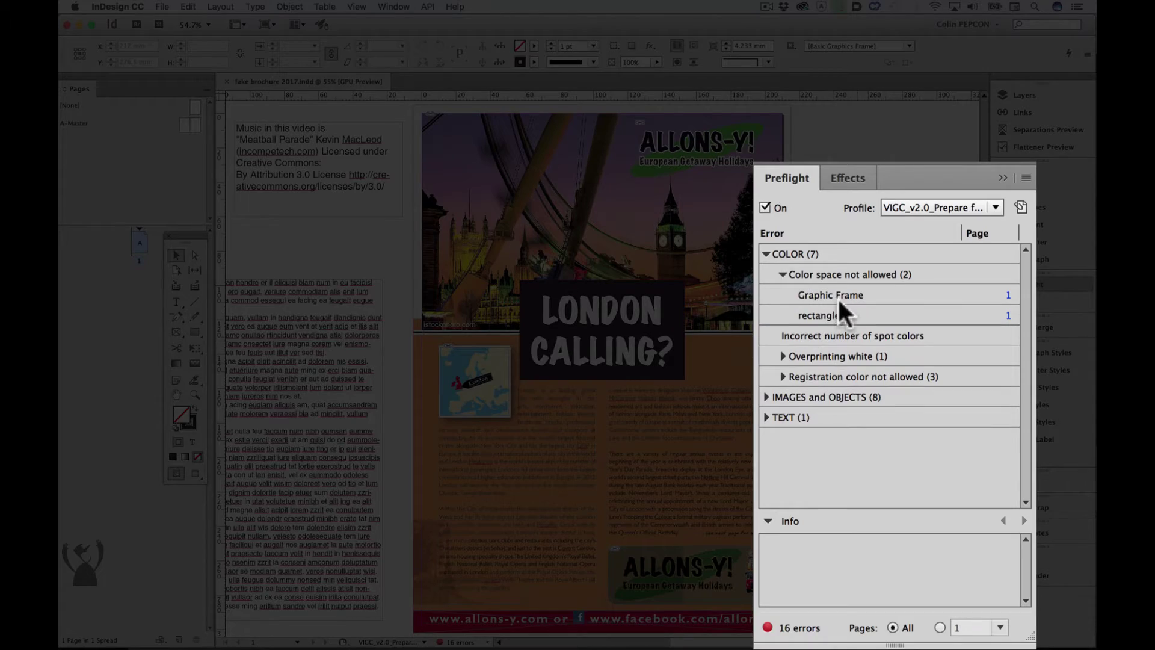
{"action": "double_click", "coordinate": [828, 289]}
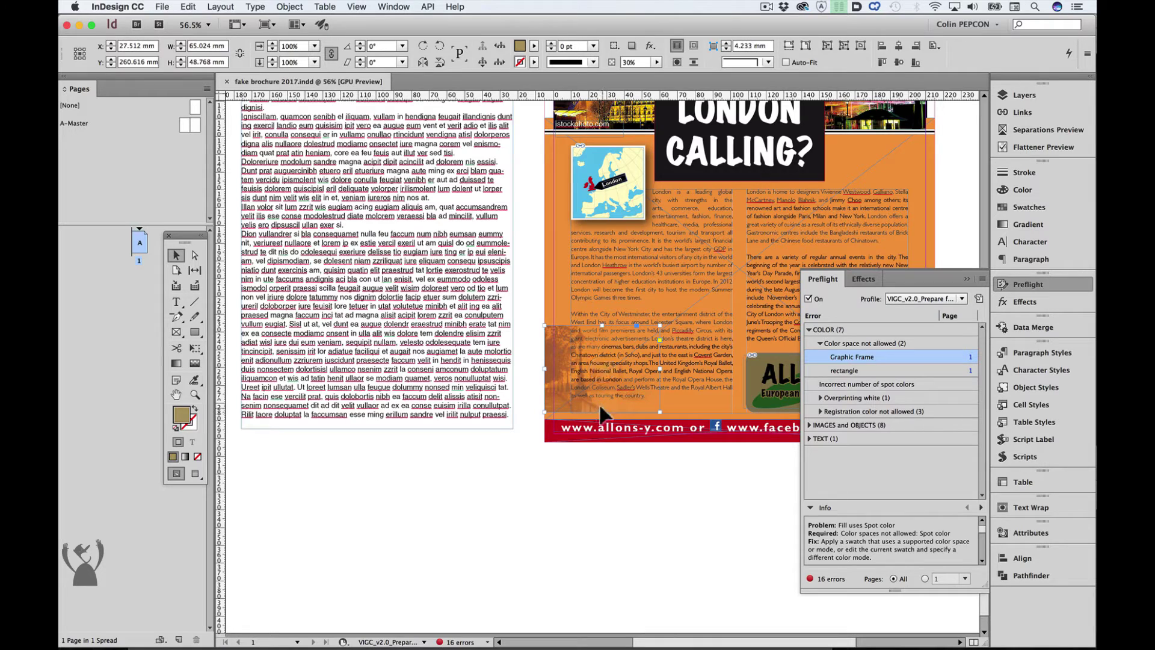
{"action": "key", "text": "super+w"}
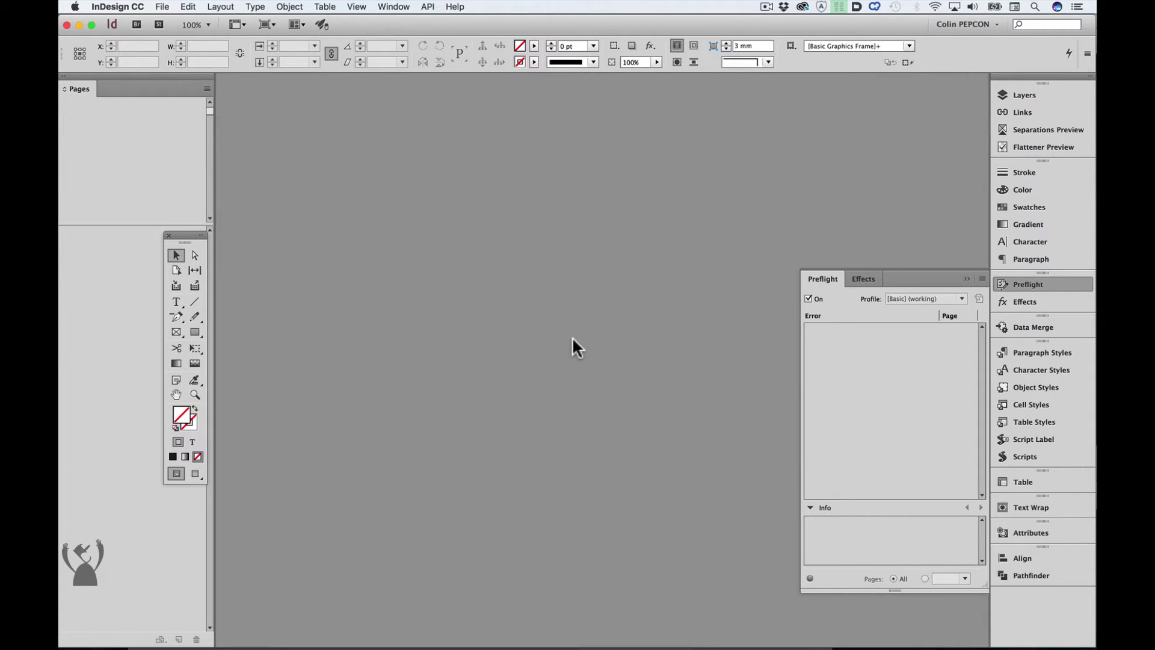
Set VIGC_v2.0_Prepare for SheetCmyk_1v4 as the working profile in Preflight Options.
{"action": "left_click", "coordinate": [981, 278]}
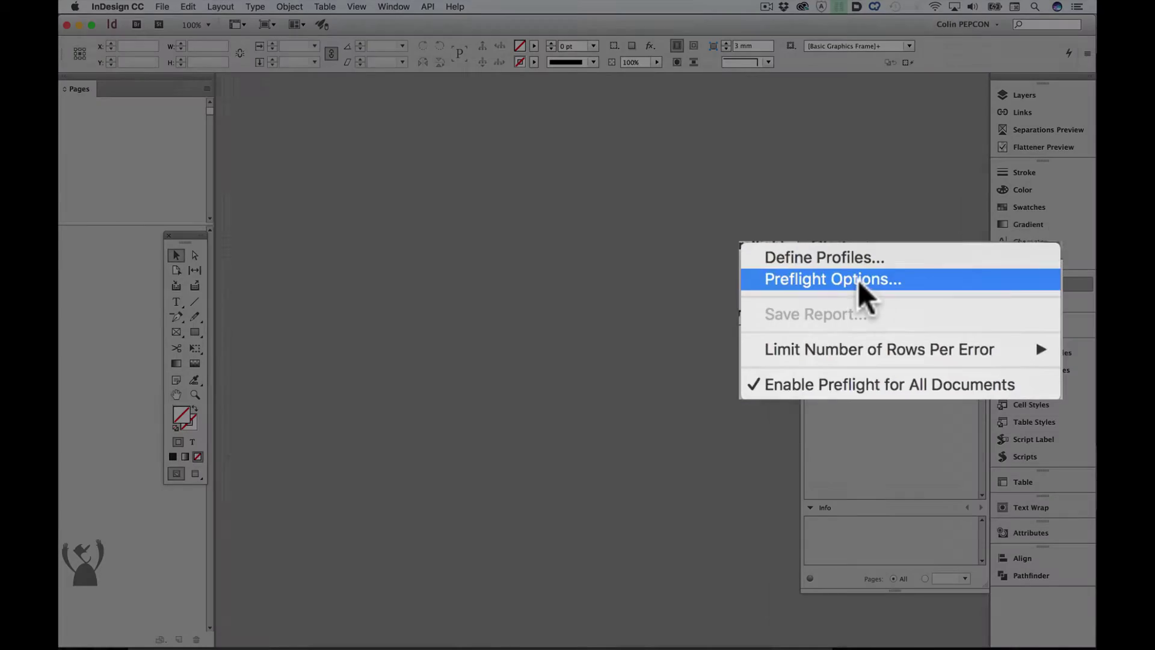
{"action": "left_click", "coordinate": [865, 292]}
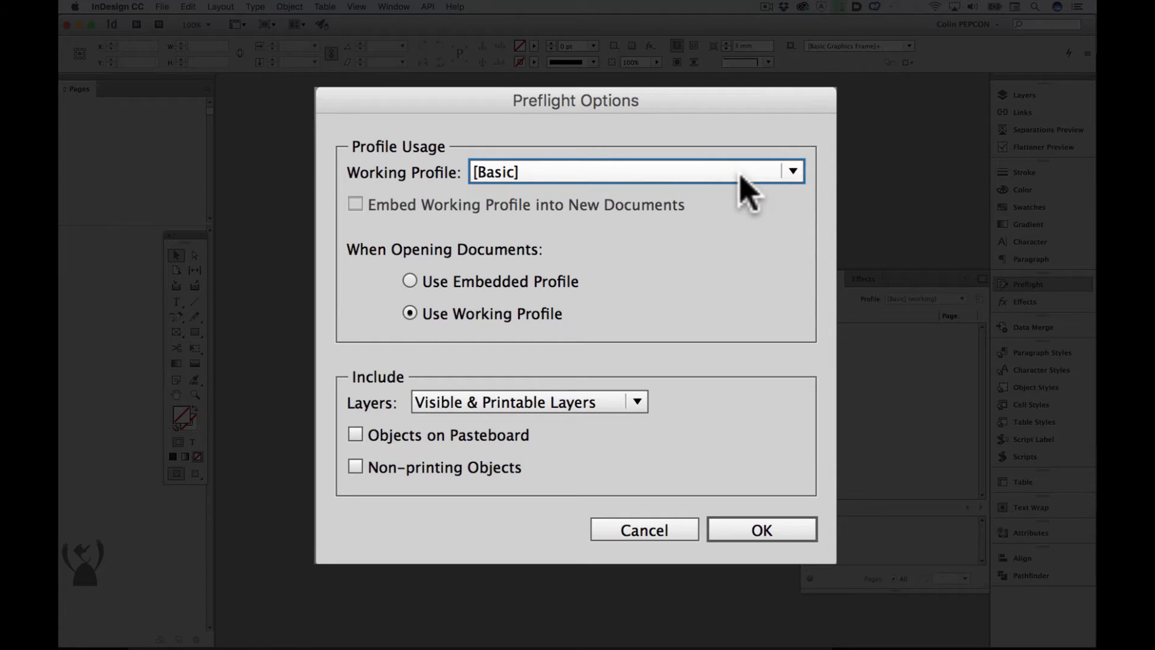
{"action": "left_click", "coordinate": [738, 174]}
{"action": "left_click", "coordinate": [692, 253]}
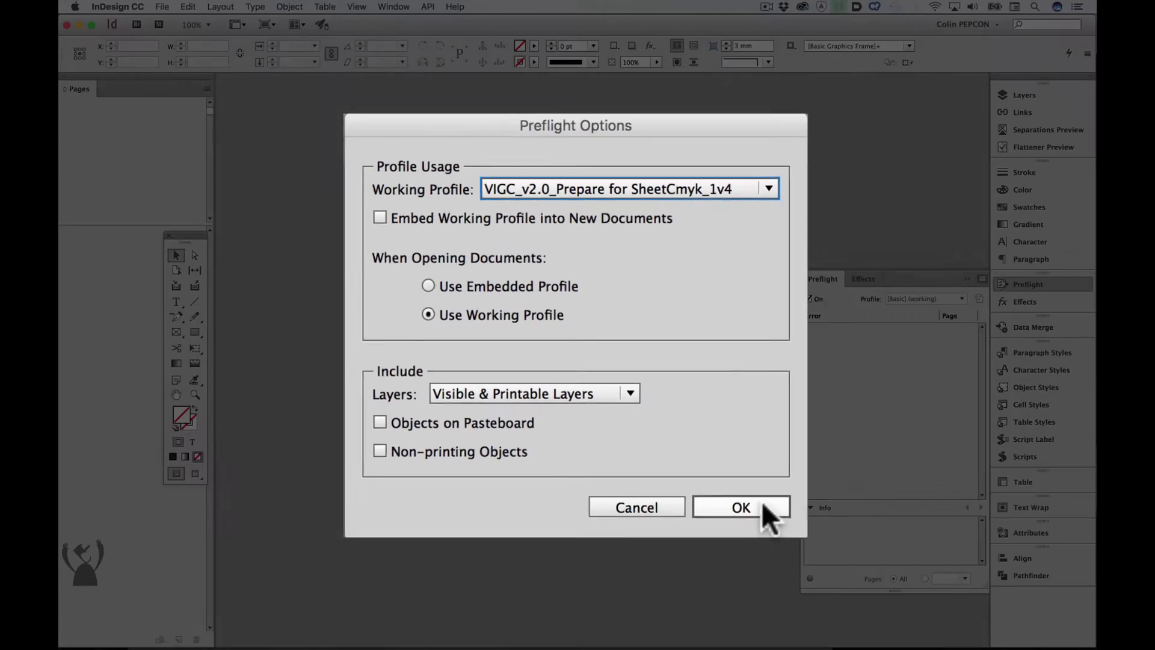
{"action": "left_click", "coordinate": [762, 529]}
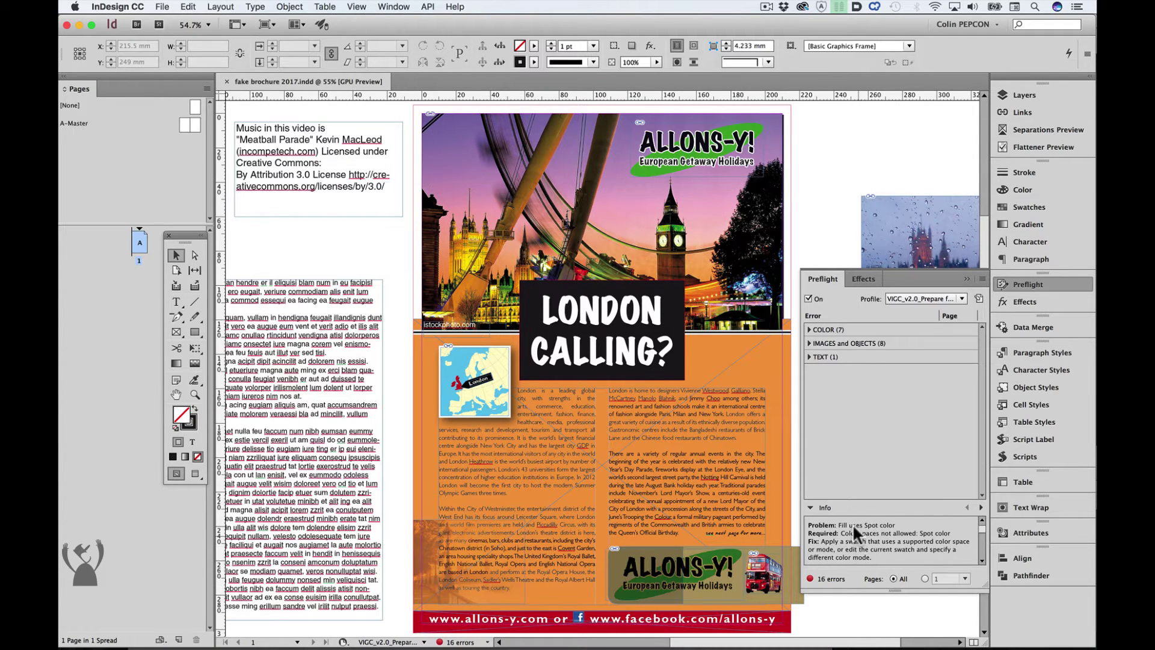
Start a File > Export as fake brochure 2017.pdf, then cancel the save dialog.
{"action": "left_click", "coordinate": [167, 6]}
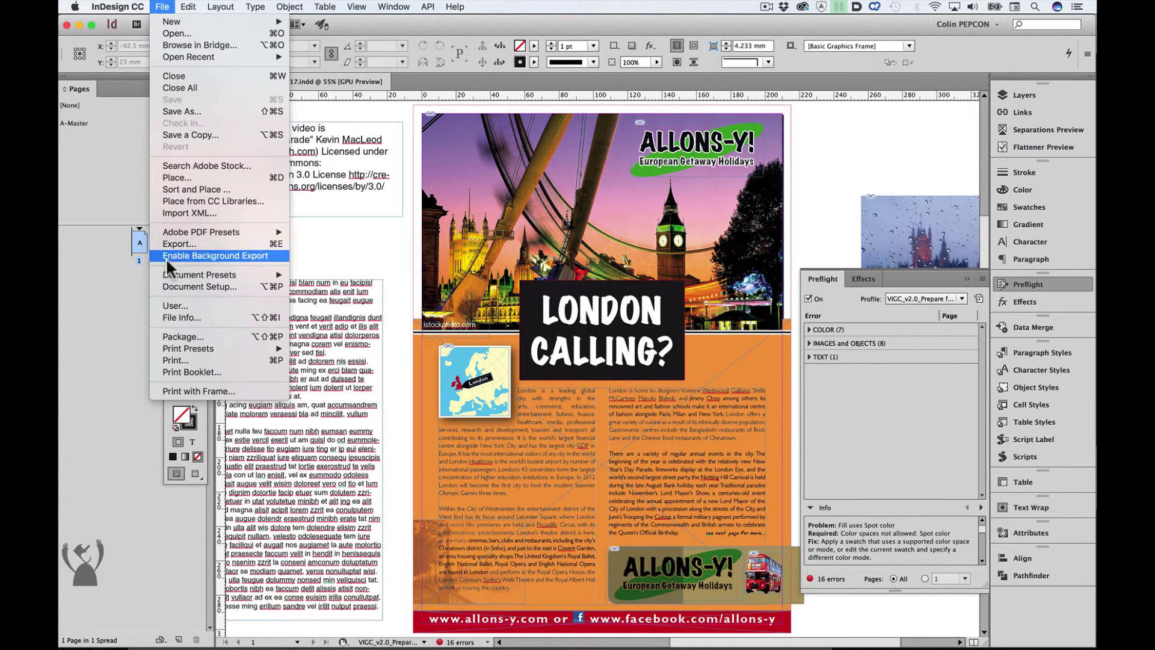
{"action": "left_click", "coordinate": [184, 359]}
{"action": "key", "text": "Escape"}
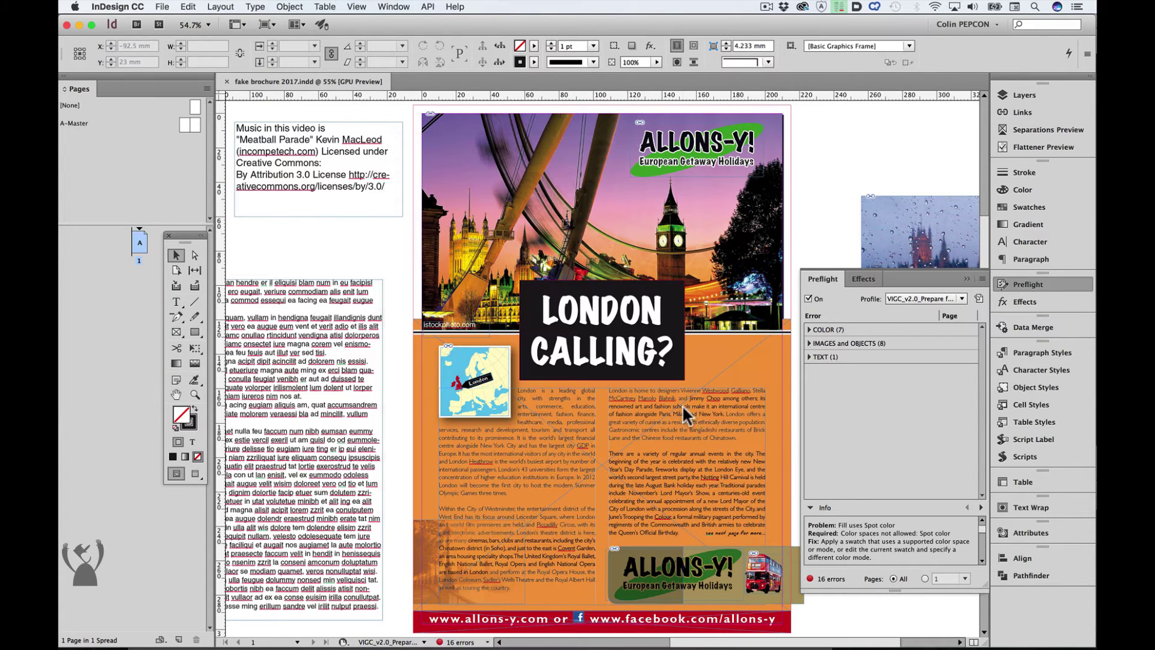
{"action": "left_click", "coordinate": [161, 6]}
{"action": "left_click", "coordinate": [187, 243]}
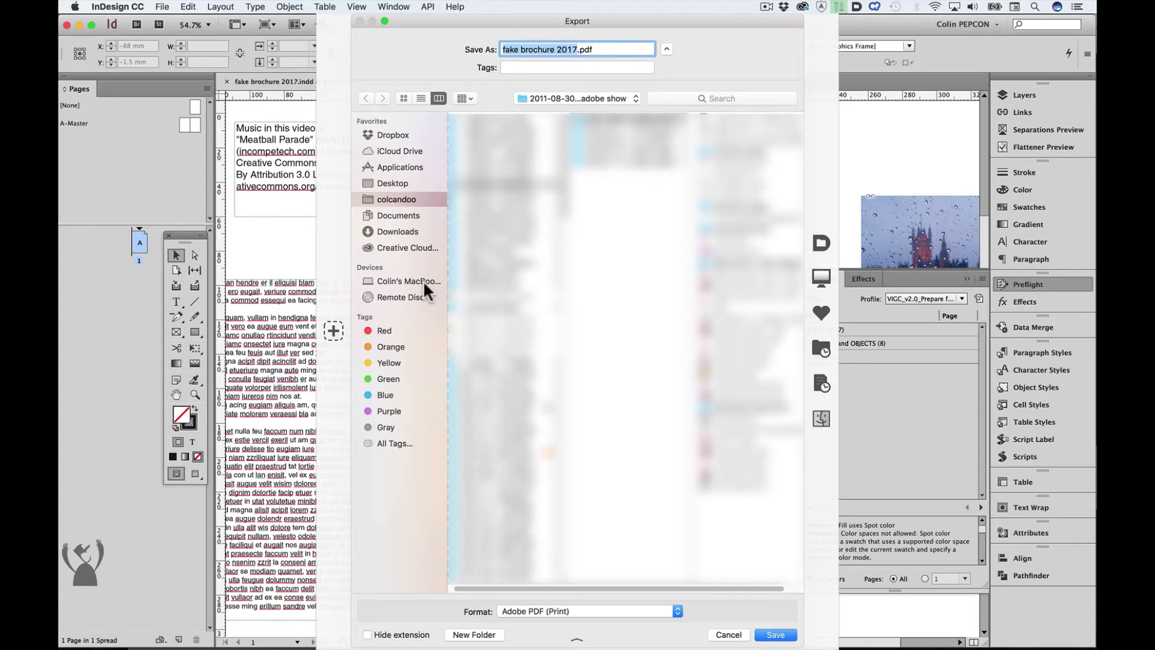
{"action": "key", "text": "Escape"}
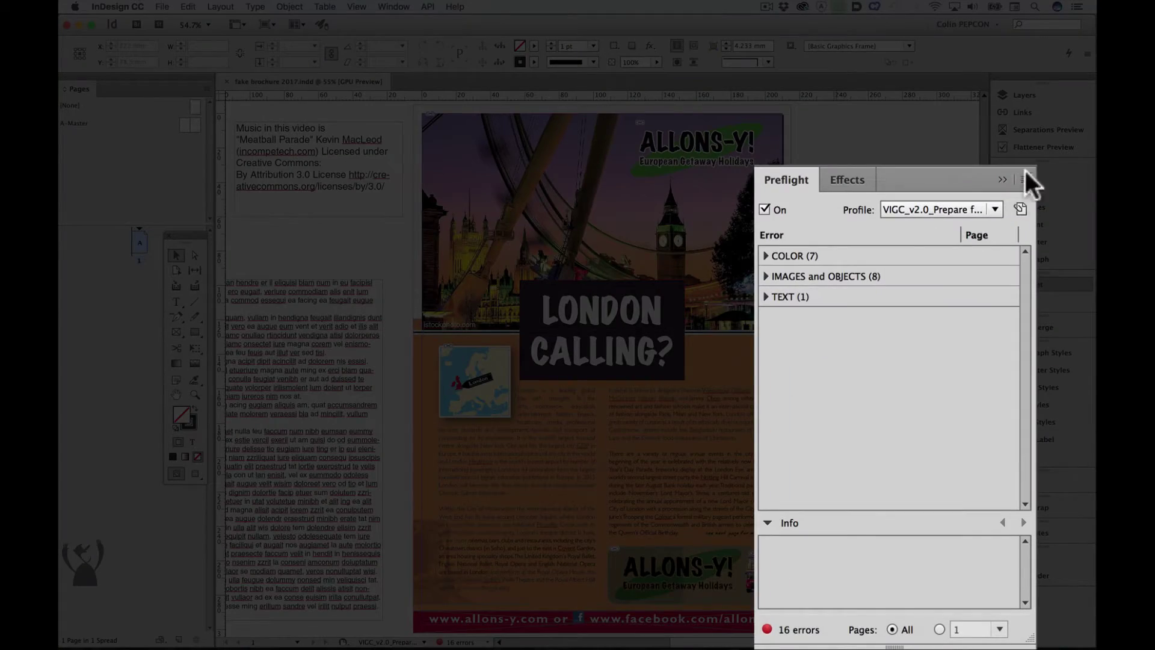
Turn live preflight off, collapse the panel, and dismiss the preflight-errors alert on export.
{"action": "left_click", "coordinate": [765, 210]}
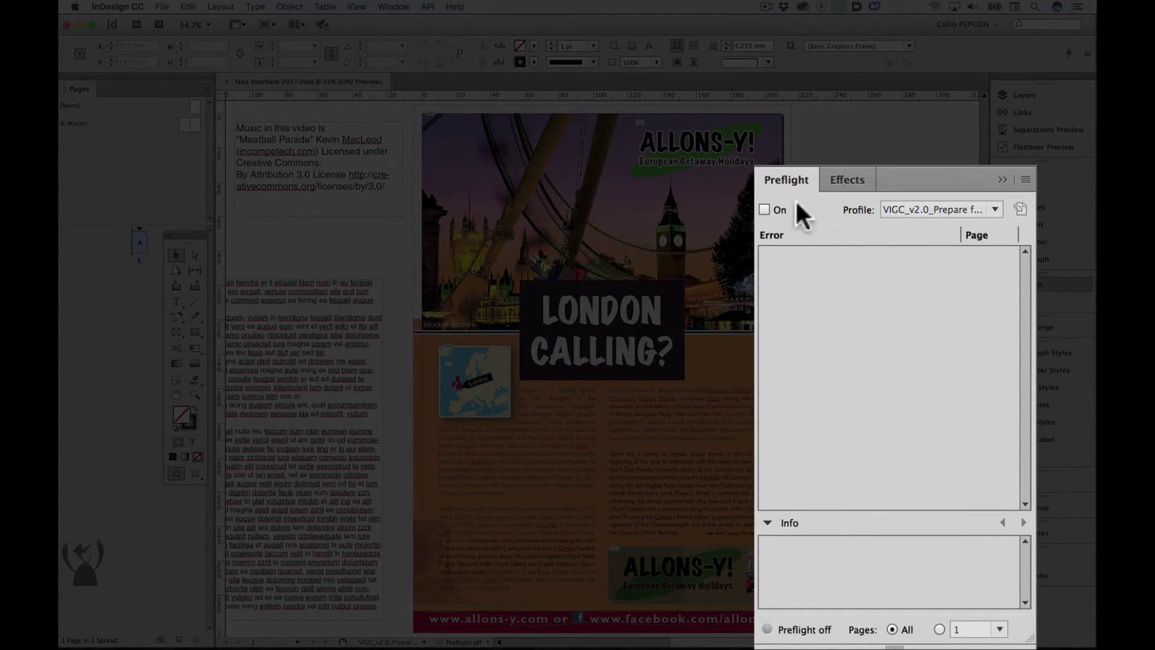
{"action": "left_click", "coordinate": [1000, 174]}
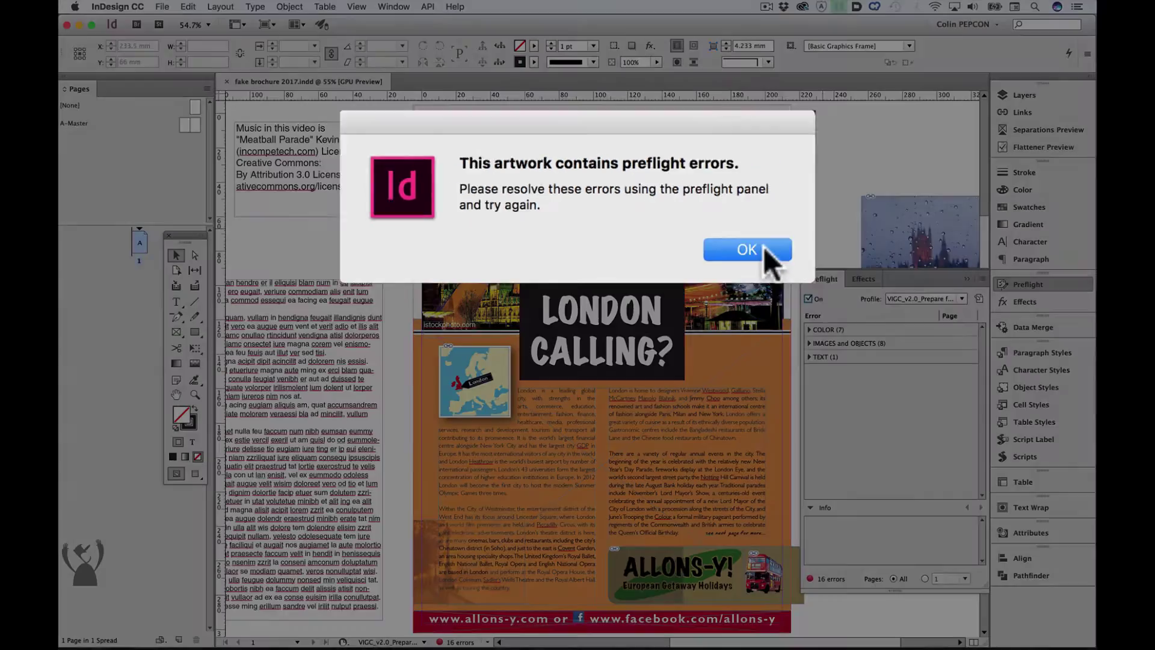
{"action": "left_click", "coordinate": [747, 249]}
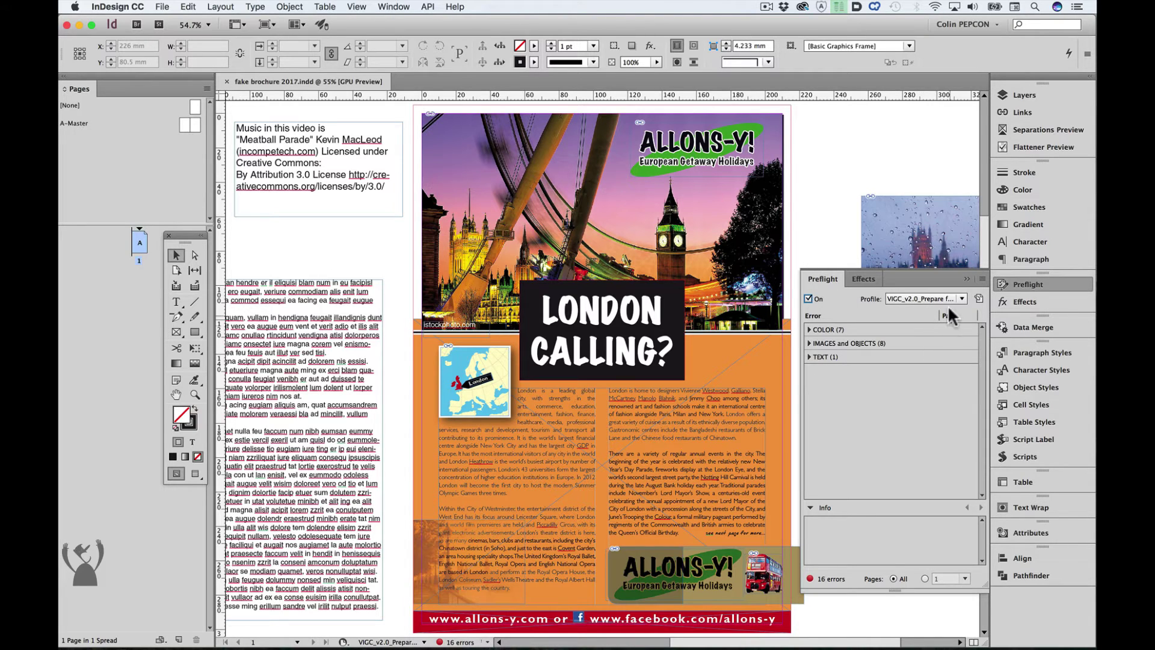
Switch the Preflight panel's profile to [Basic].
{"action": "left_click", "coordinate": [931, 297]}
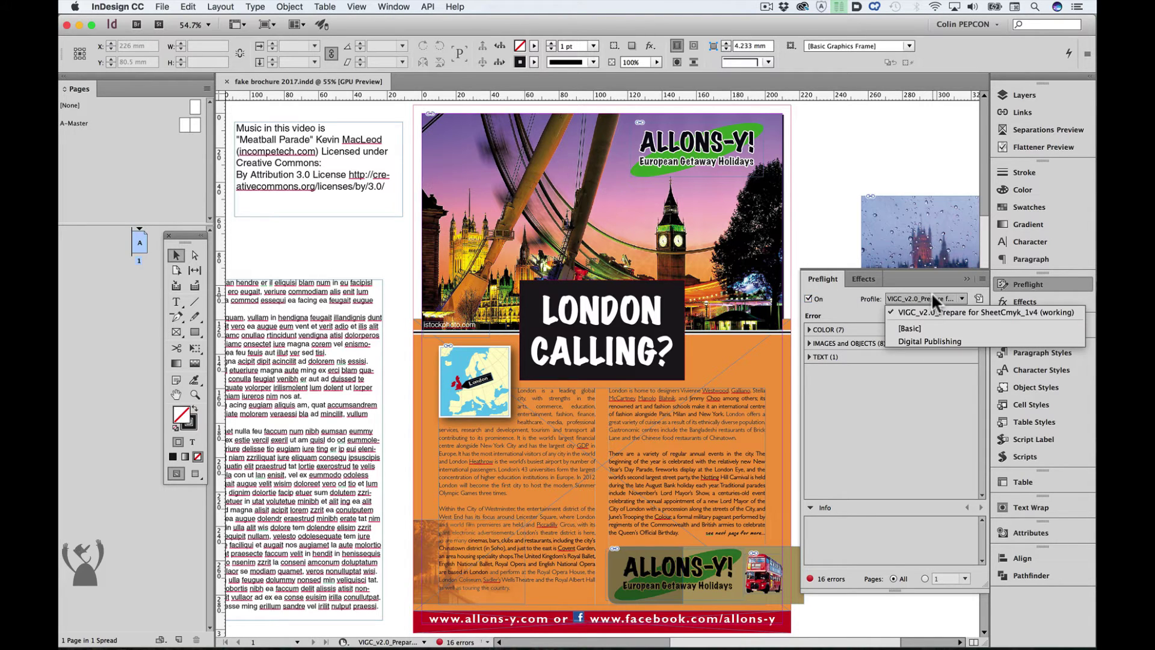
{"action": "left_click", "coordinate": [832, 315]}
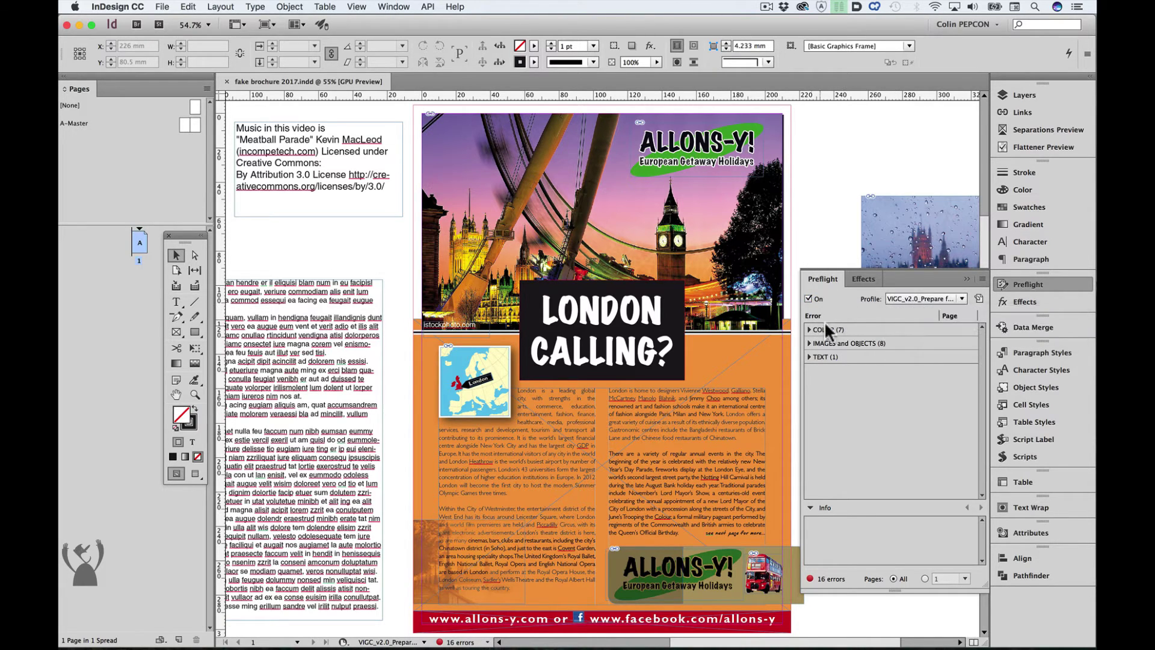
{"action": "left_click", "coordinate": [916, 301]}
{"action": "left_click", "coordinate": [903, 322]}
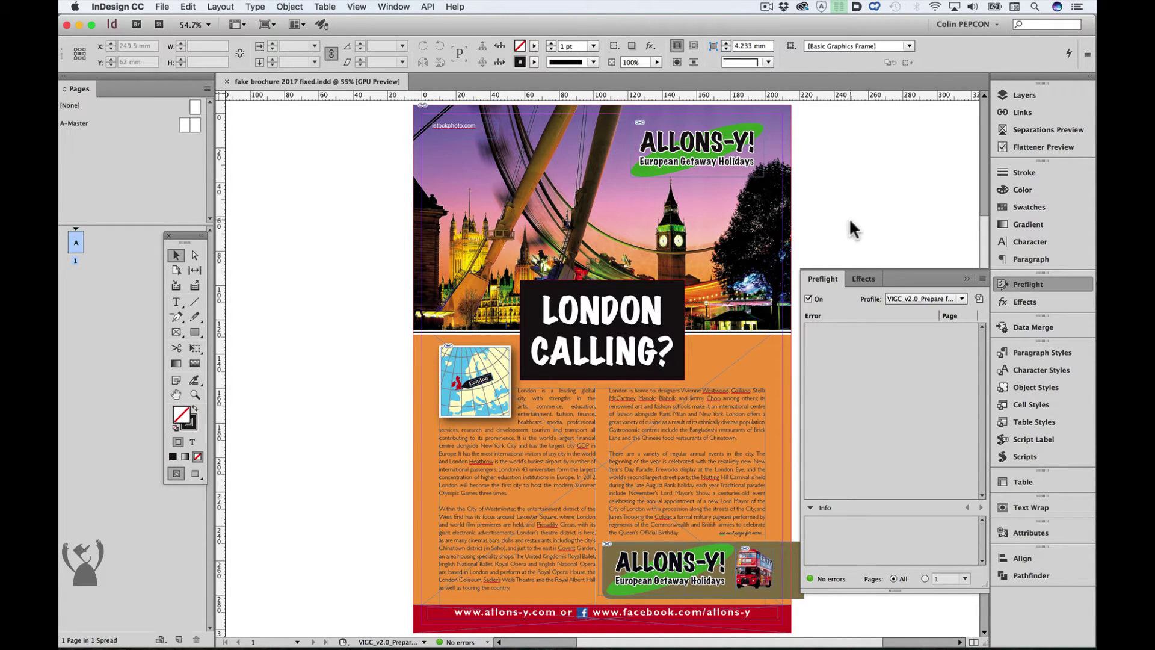
Export the error-free brochure to PDF as fake brochure 2017 fixed.pdf.
{"action": "key", "text": "super+e"}
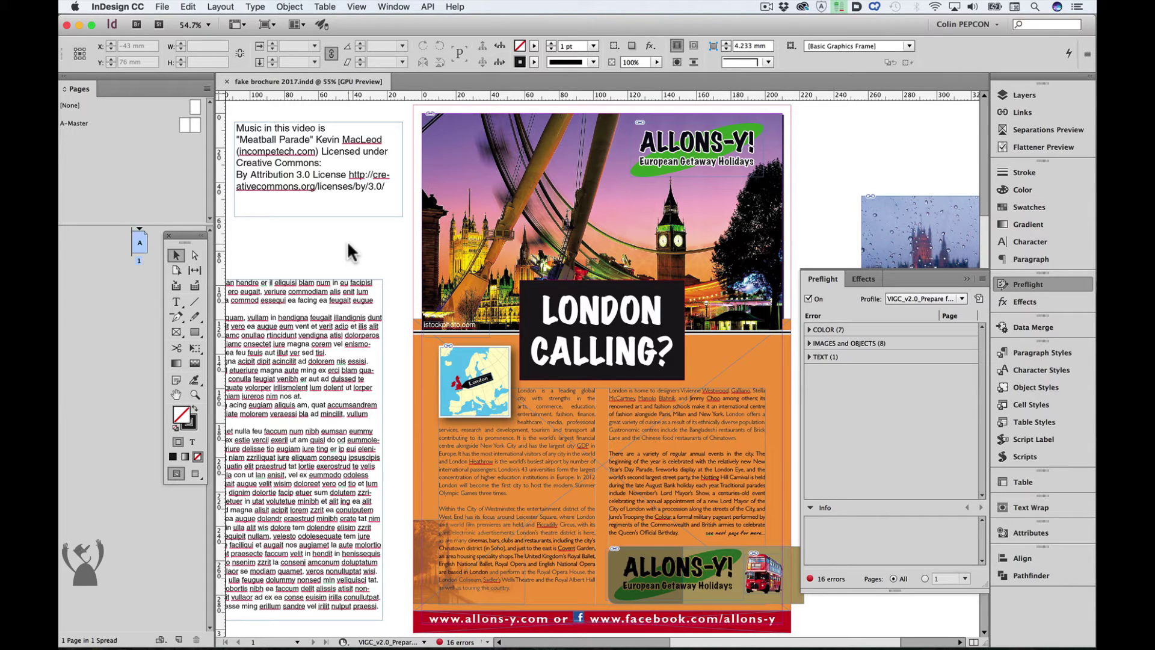
{"action": "mouse_move", "coordinate": [538, 285]}
{"action": "left_click", "coordinate": [812, 299]}
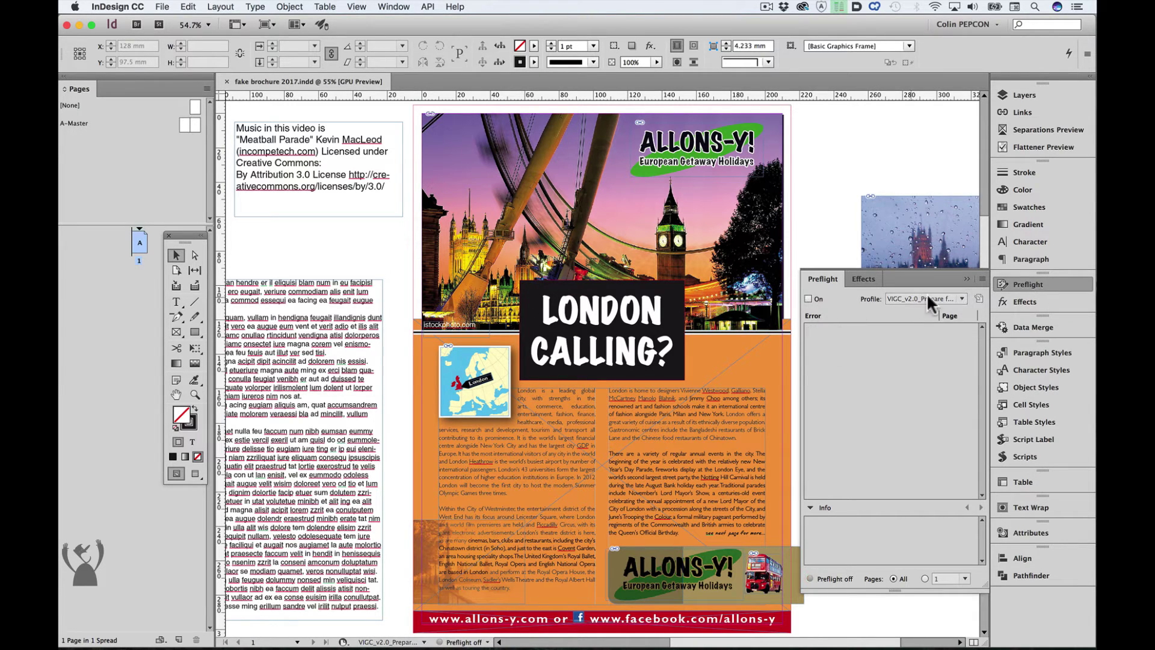
{"action": "left_click", "coordinate": [967, 275]}
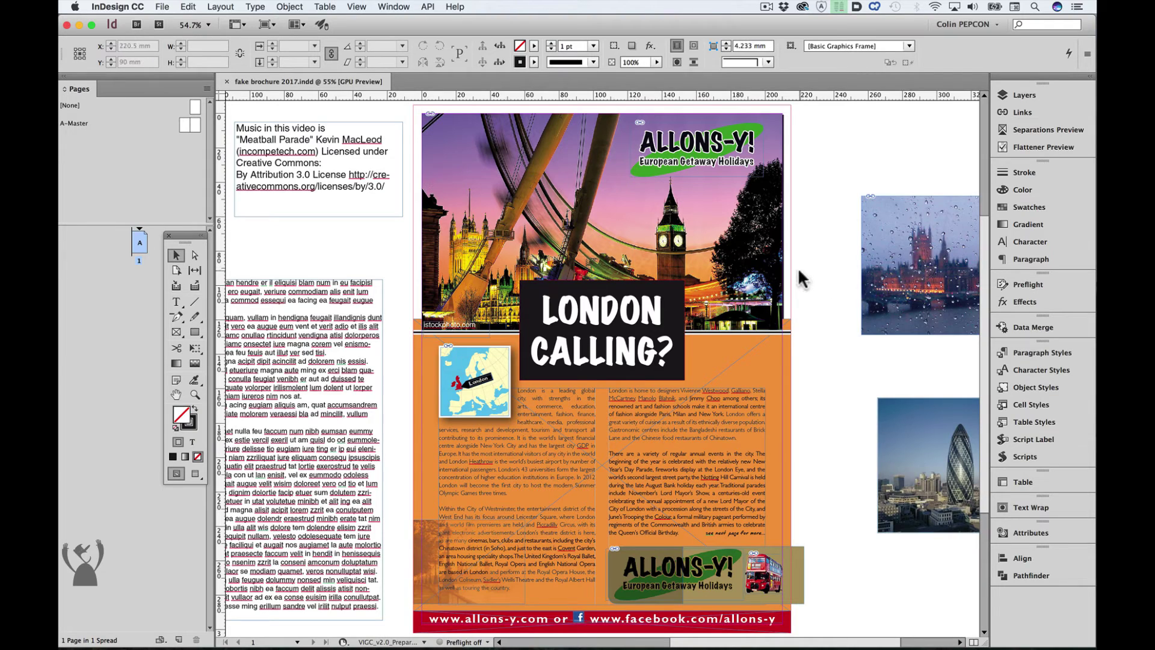
{"action": "key", "text": "super+alt+shift+p"}
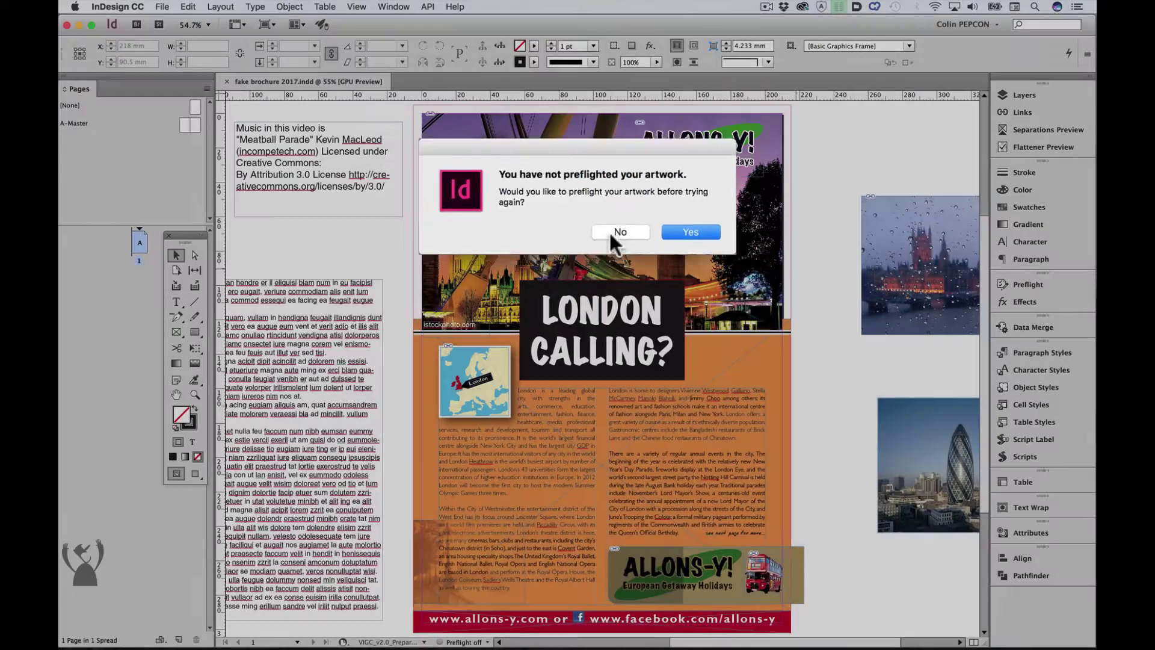
{"action": "left_click", "coordinate": [614, 231]}
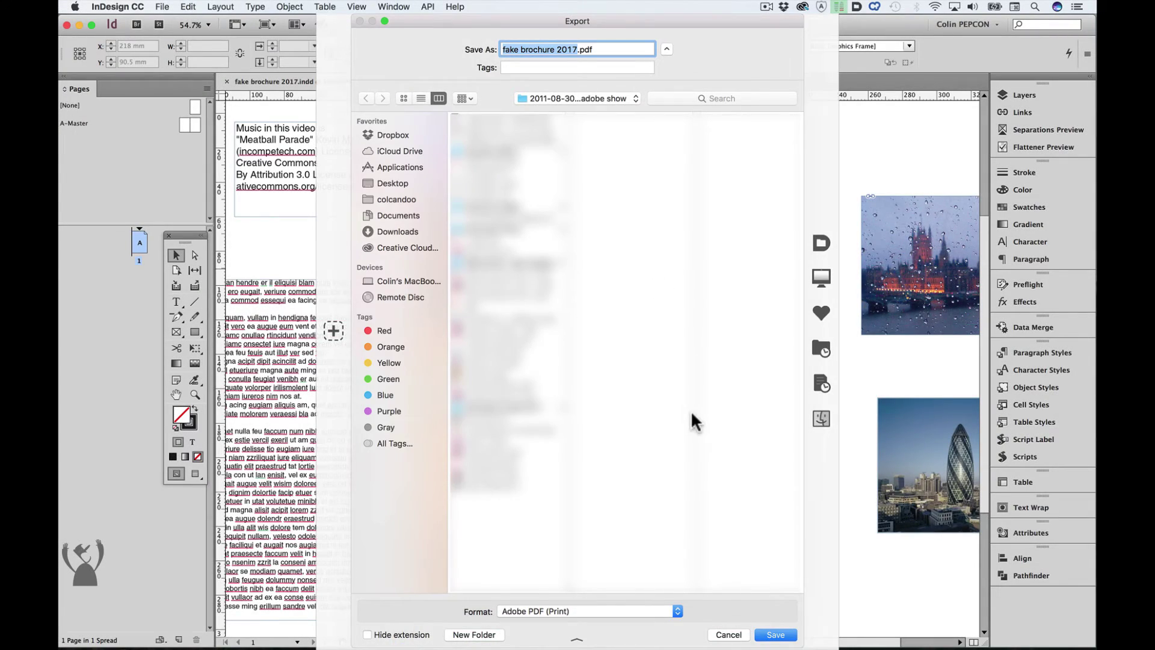
{"action": "key", "text": "Escape"}
{"action": "left_click", "coordinate": [1048, 282]}
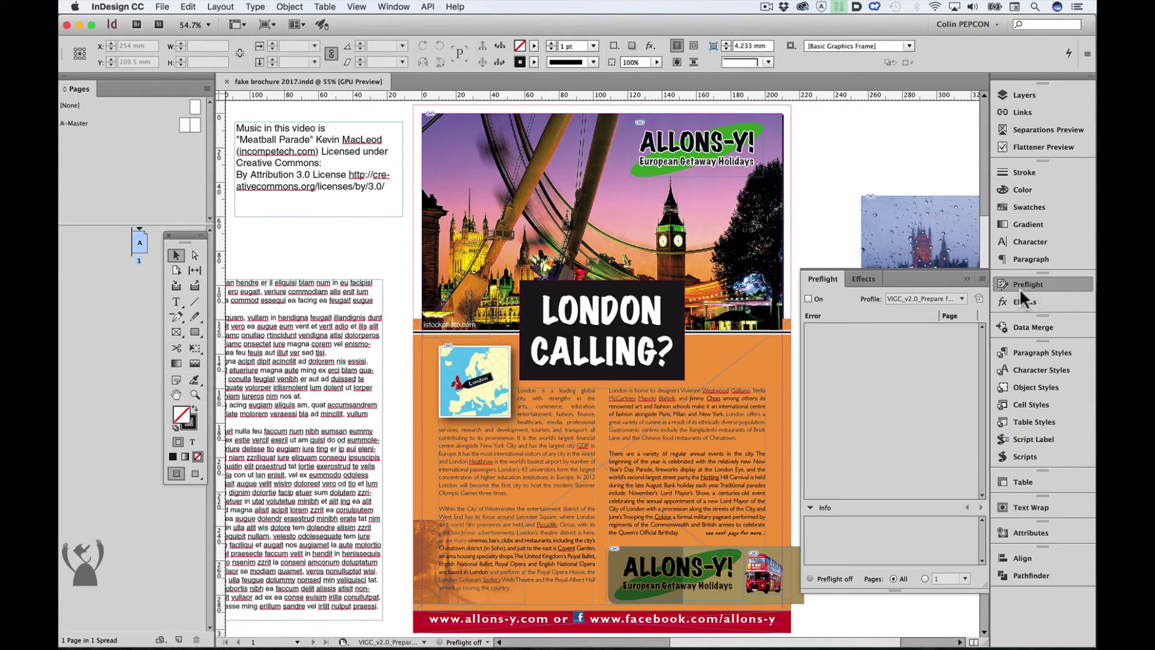
{"action": "left_click", "coordinate": [810, 297]}
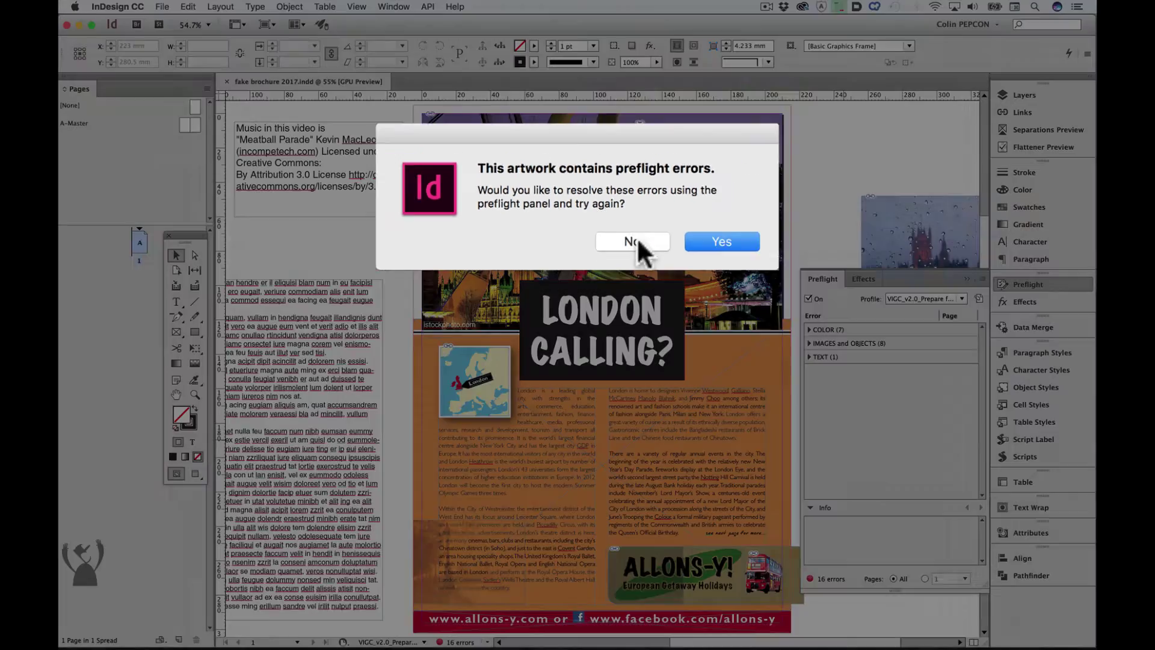
{"action": "left_click", "coordinate": [631, 241]}
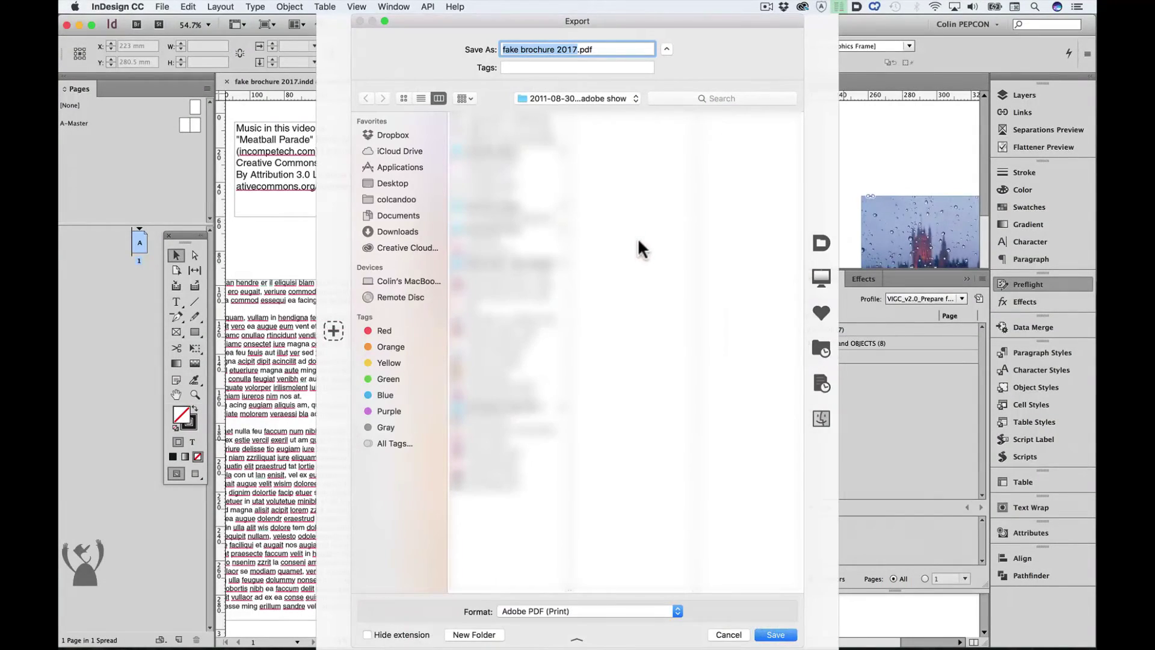
{"action": "key", "text": "Escape"}
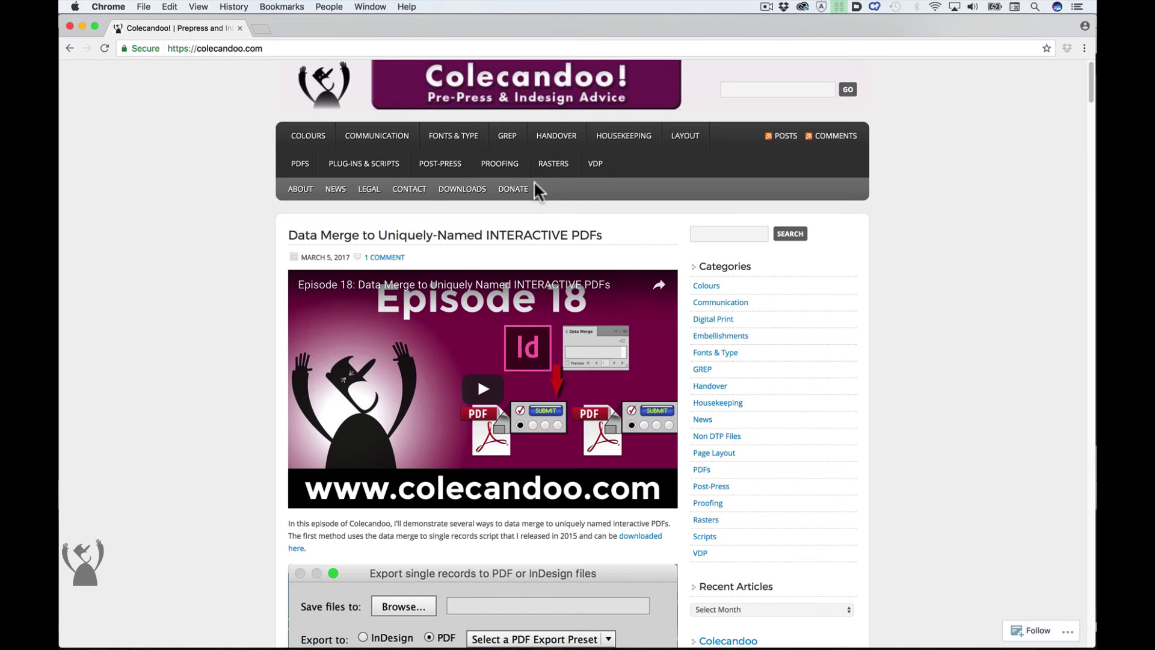
Go to Colecandoo's CONTACT page and enter a name and email address in its form.
{"action": "left_click", "coordinate": [410, 191]}
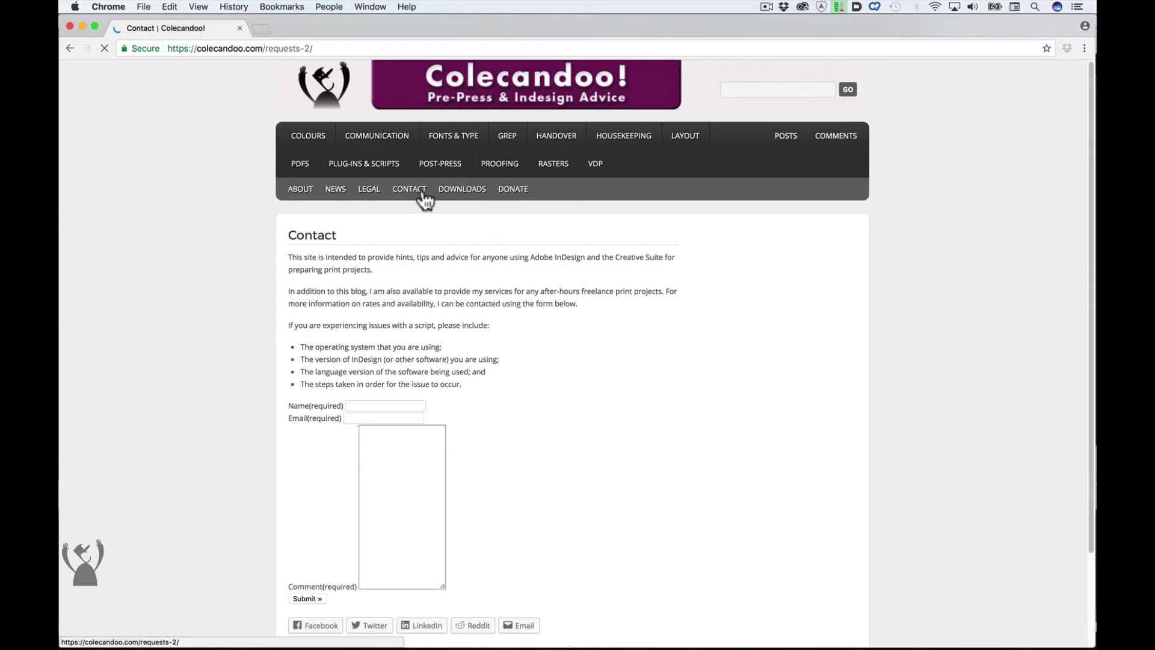
{"action": "left_click", "coordinate": [334, 419]}
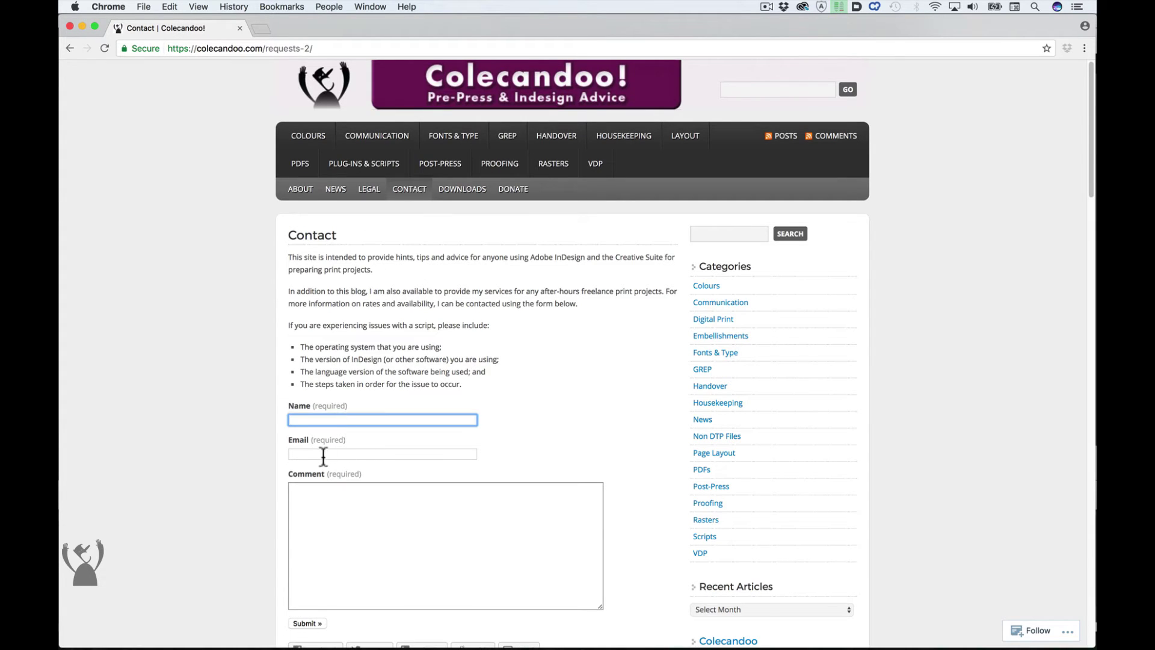
{"action": "left_click", "coordinate": [343, 456]}
{"action": "left_click", "coordinate": [355, 418]}
{"action": "type", "text": "C"}
{"action": "type", "text": "olin Flashman"}
{"action": "key", "text": "Tab"}
{"action": "type", "text": "co"}
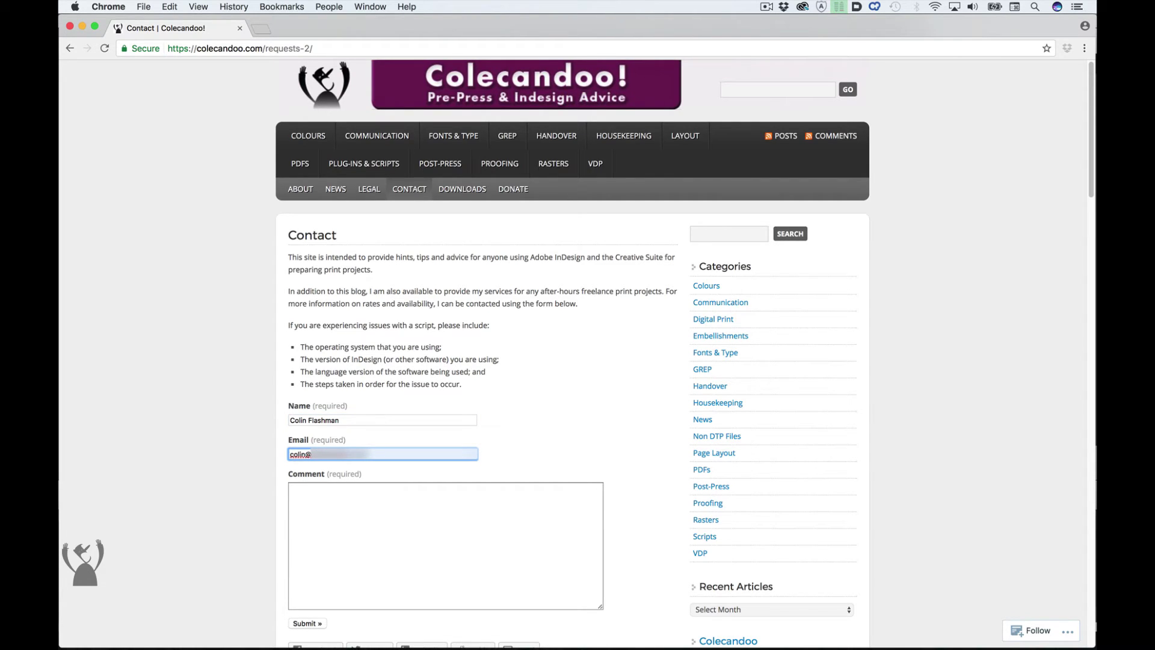
{"action": "key", "text": "Tab"}
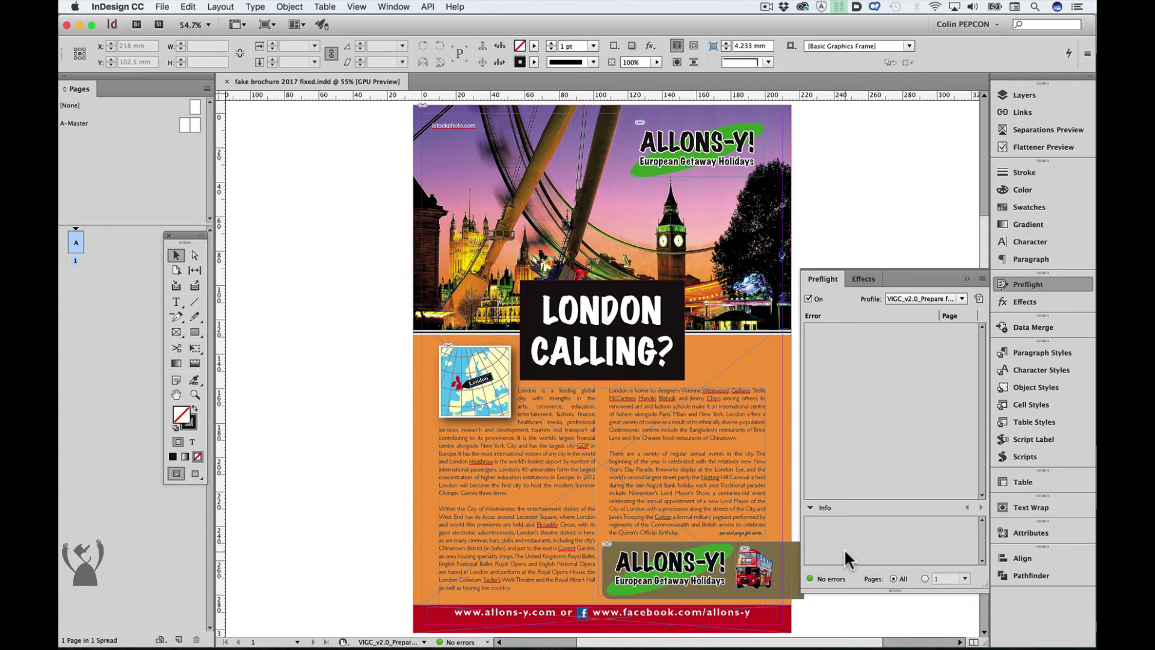
Set Separations Preview to Separations view, then bring back the Preflight results.
{"action": "left_click", "coordinate": [967, 278]}
{"action": "left_click", "coordinate": [1019, 130]}
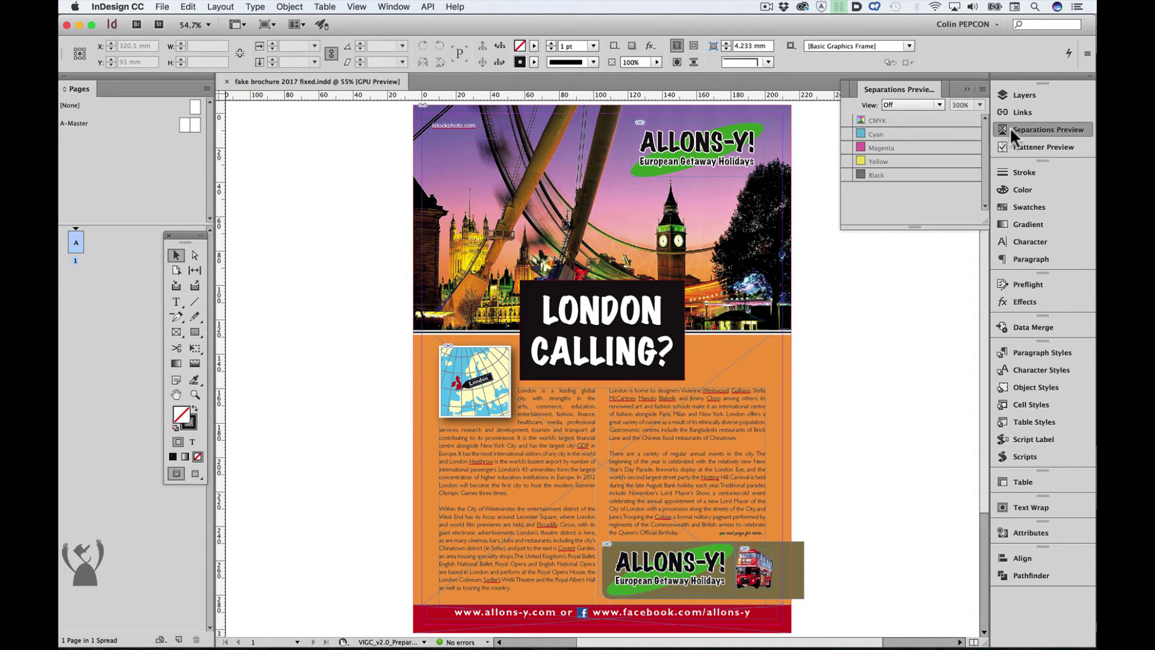
{"action": "left_click", "coordinate": [887, 112]}
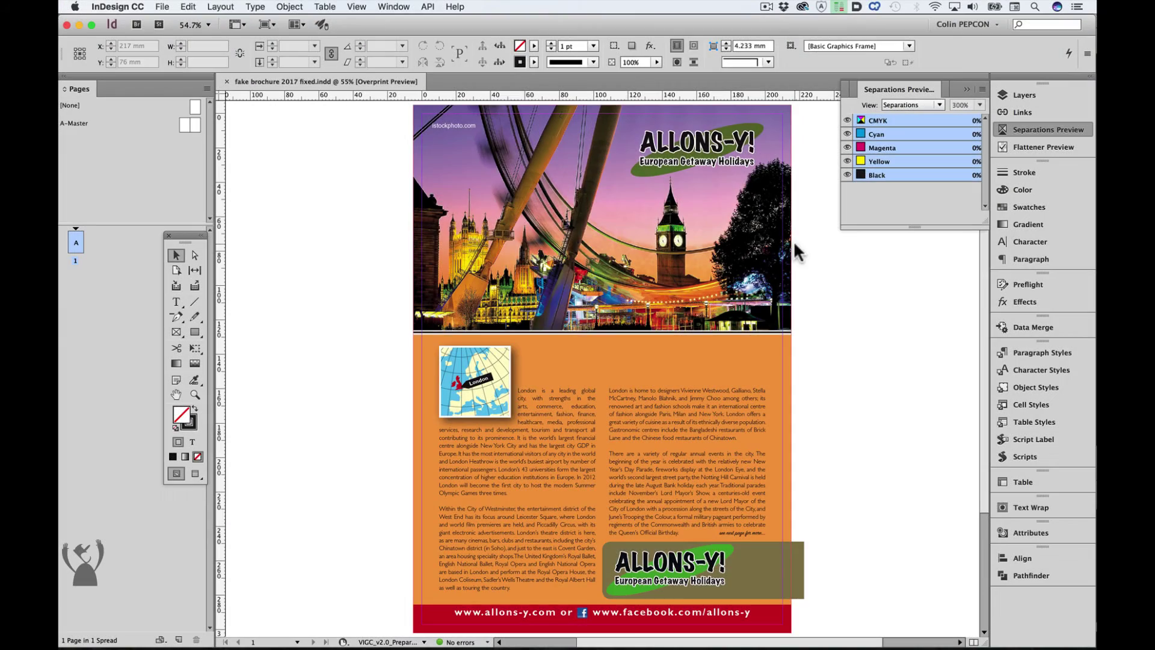
{"action": "key", "text": "ctrl+alt+shift+y"}
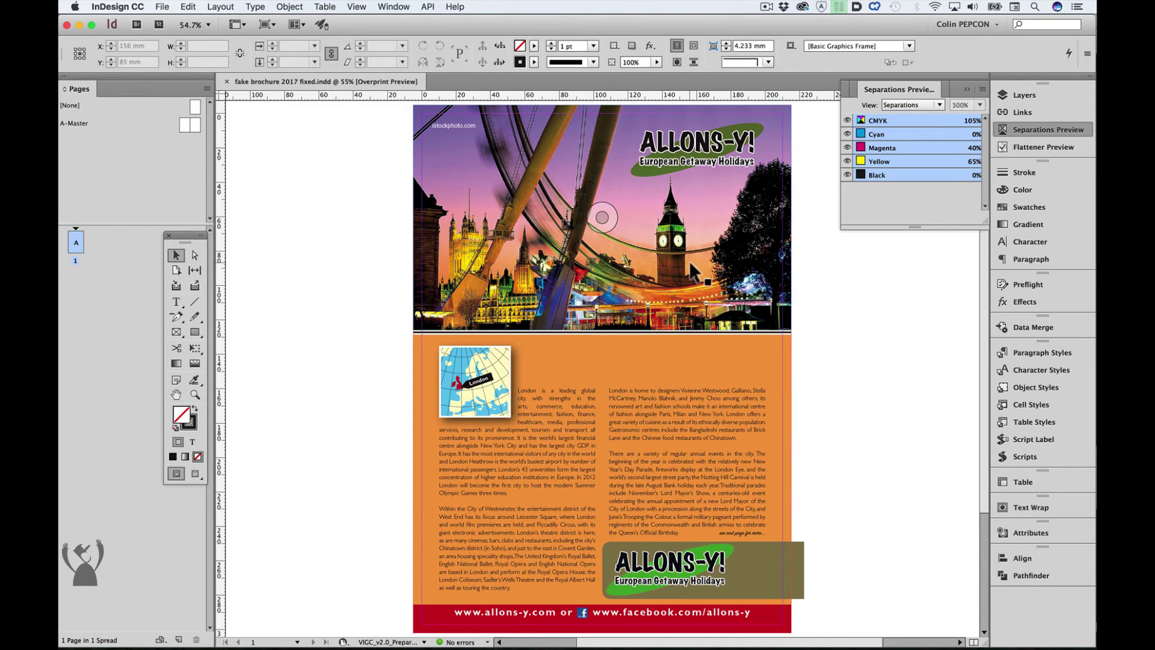
{"action": "left_click", "coordinate": [1047, 279]}
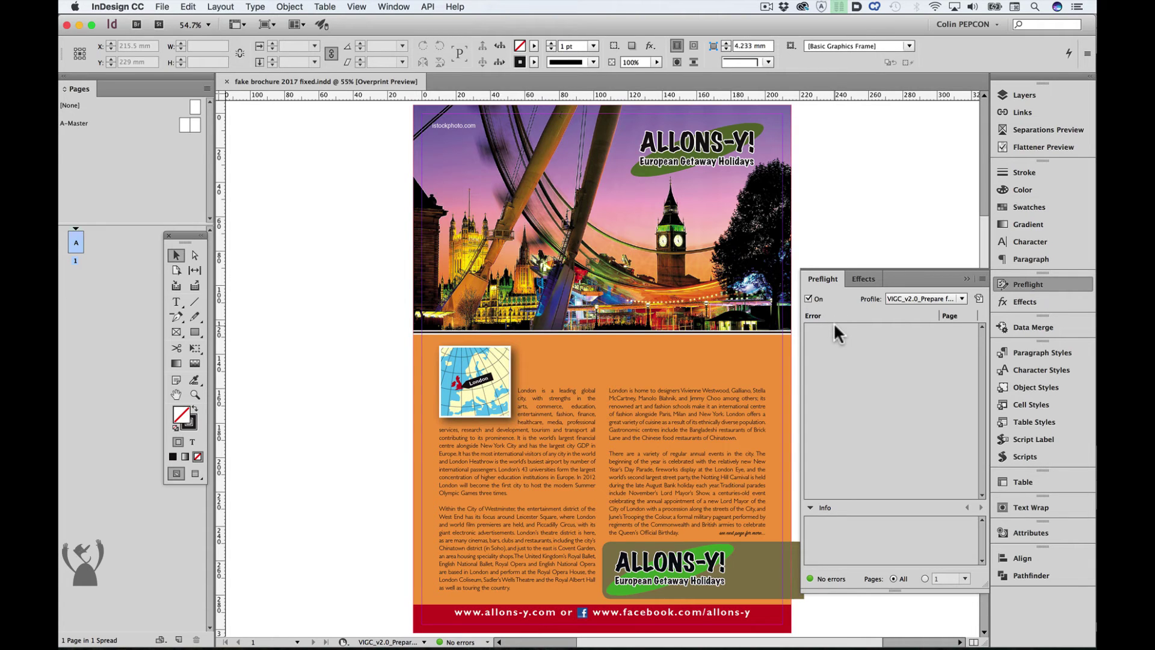
Turn on Print Layer in the london calling layer's options.
{"action": "left_click", "coordinate": [1024, 95]}
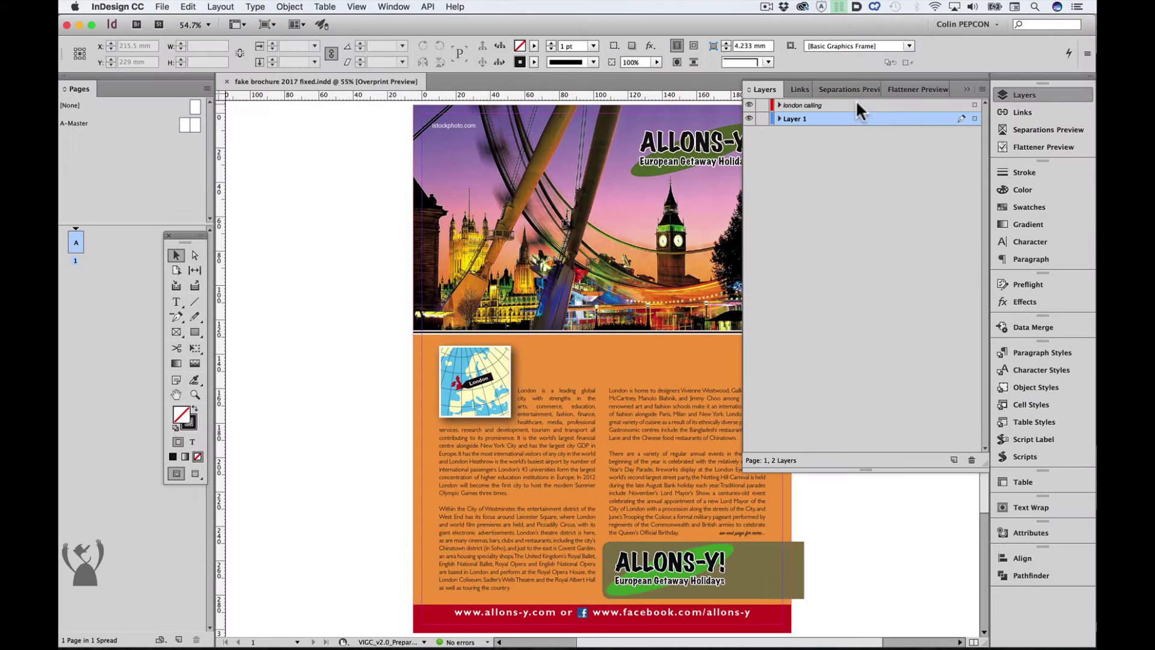
{"action": "double_click", "coordinate": [856, 103]}
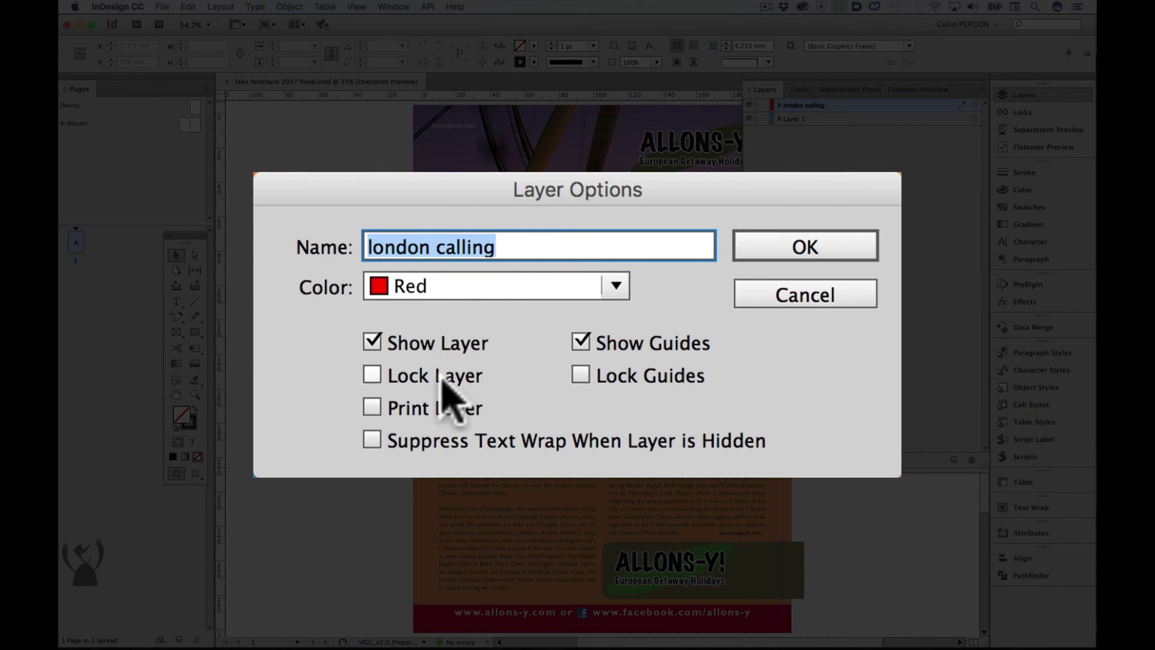
{"action": "left_click", "coordinate": [424, 409]}
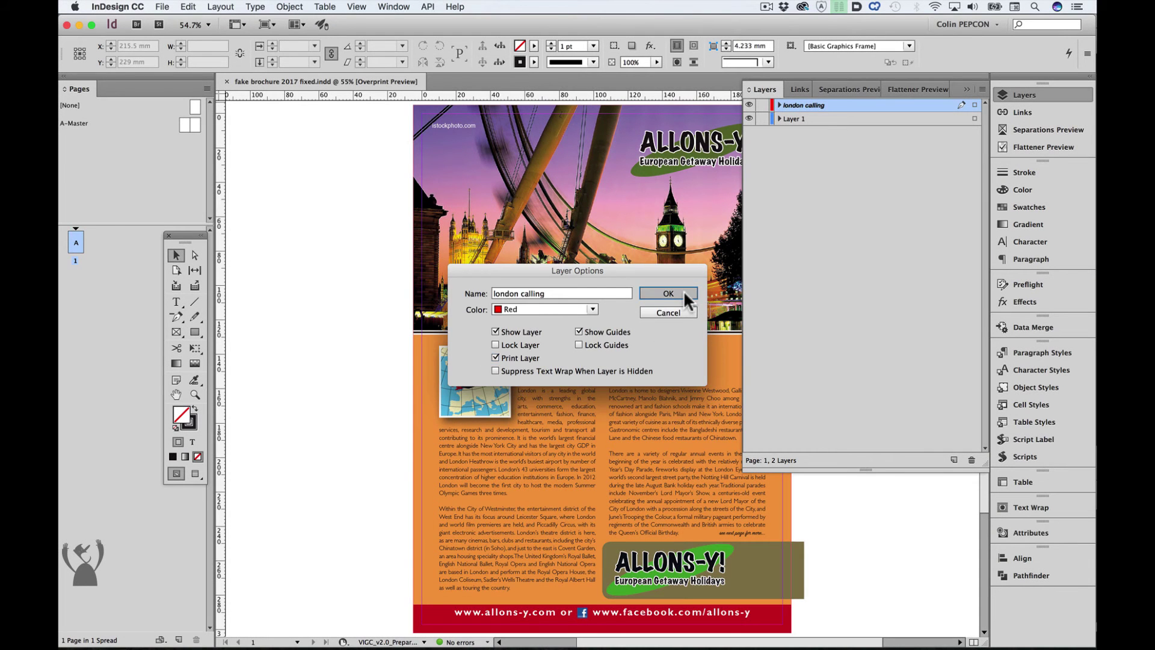
{"action": "left_click", "coordinate": [683, 290]}
{"action": "left_click", "coordinate": [966, 89]}
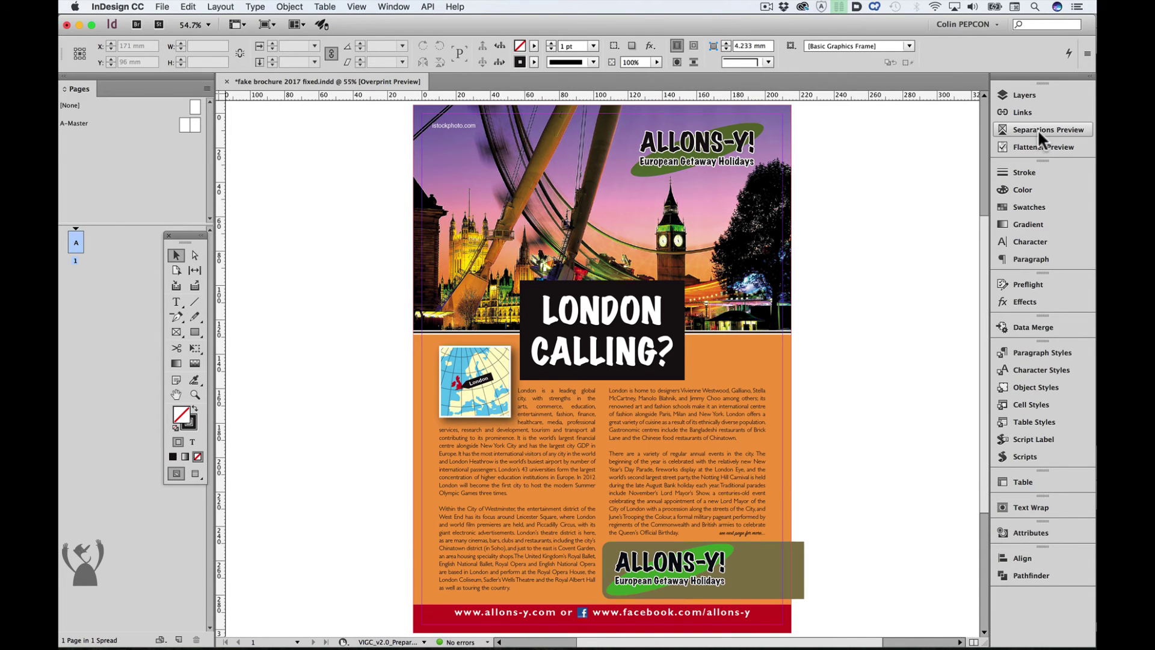
Recheck the Separations Preview and Layers panels, then close them.
{"action": "left_click", "coordinate": [1042, 129]}
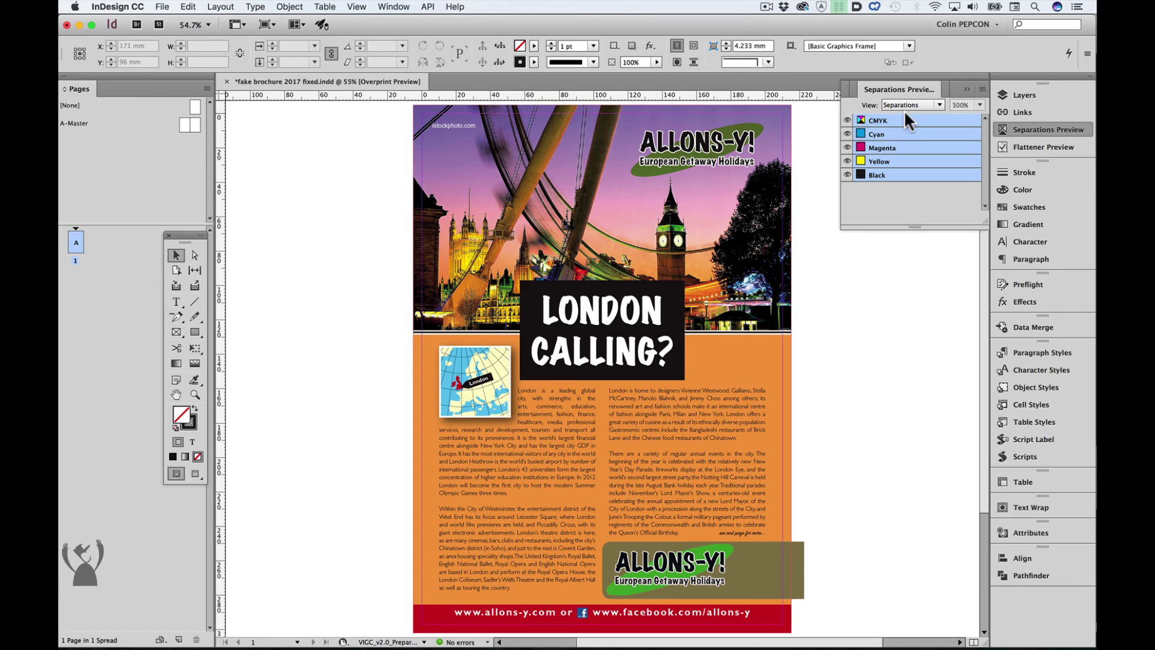
{"action": "left_click", "coordinate": [966, 88]}
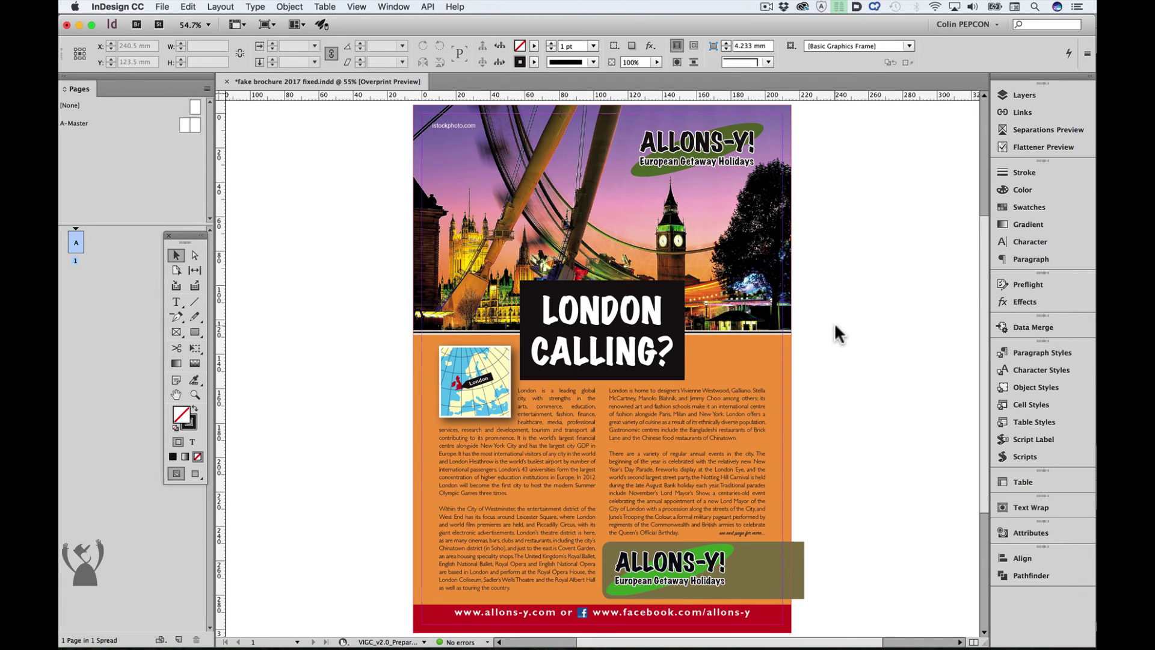
{"action": "left_click", "coordinate": [1024, 95]}
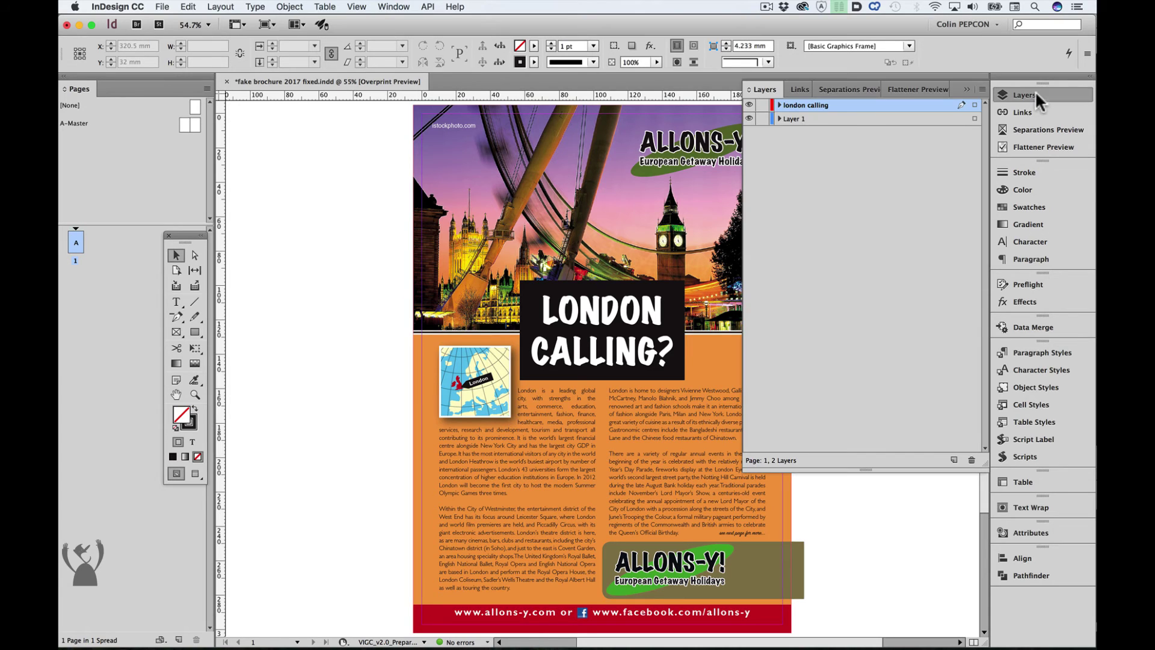
{"action": "left_click", "coordinate": [966, 88]}
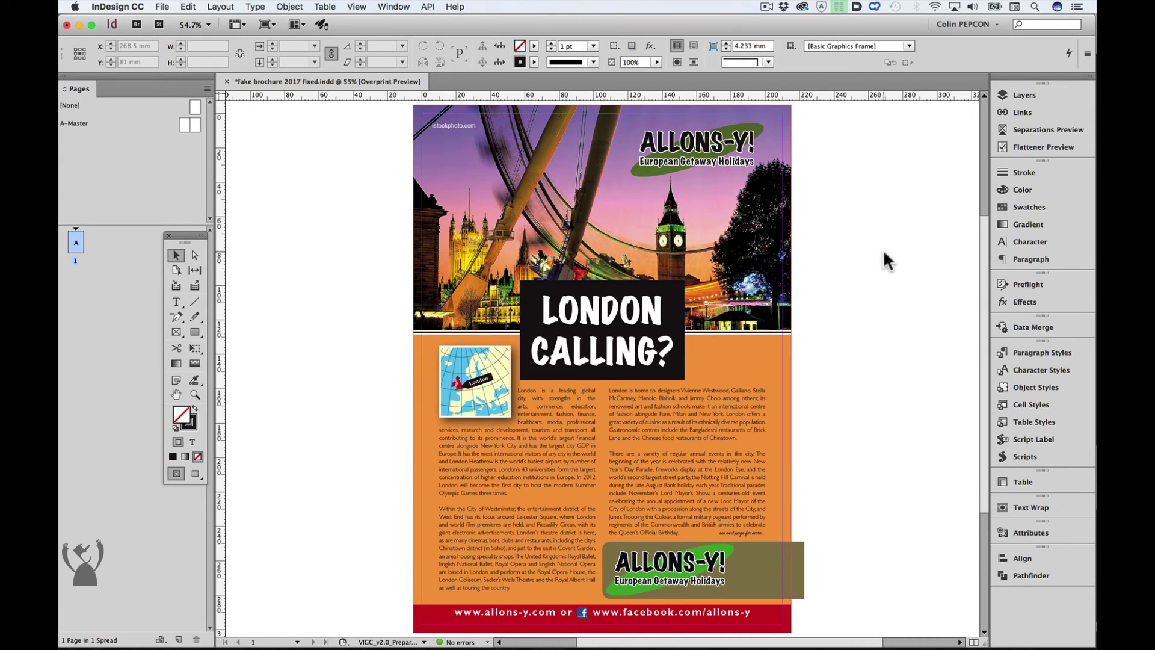
{"action": "left_click", "coordinate": [290, 6]}
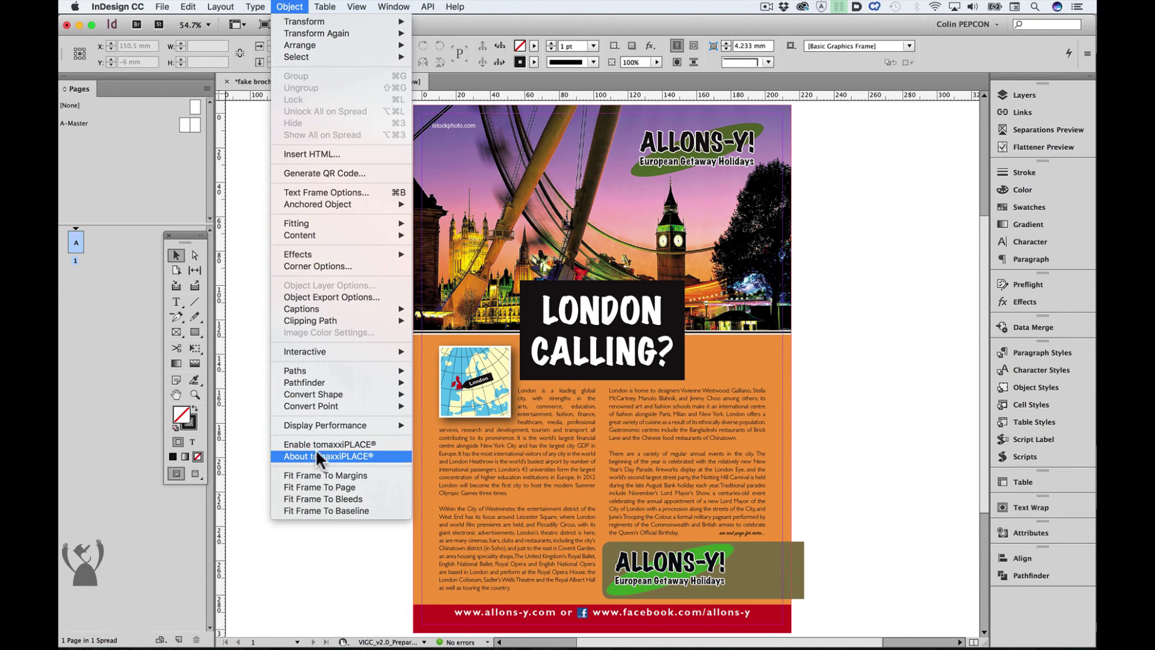
Exit overprint preview and select the bus graphic in the lower ALLONS-Y logo.
{"action": "left_click", "coordinate": [304, 12]}
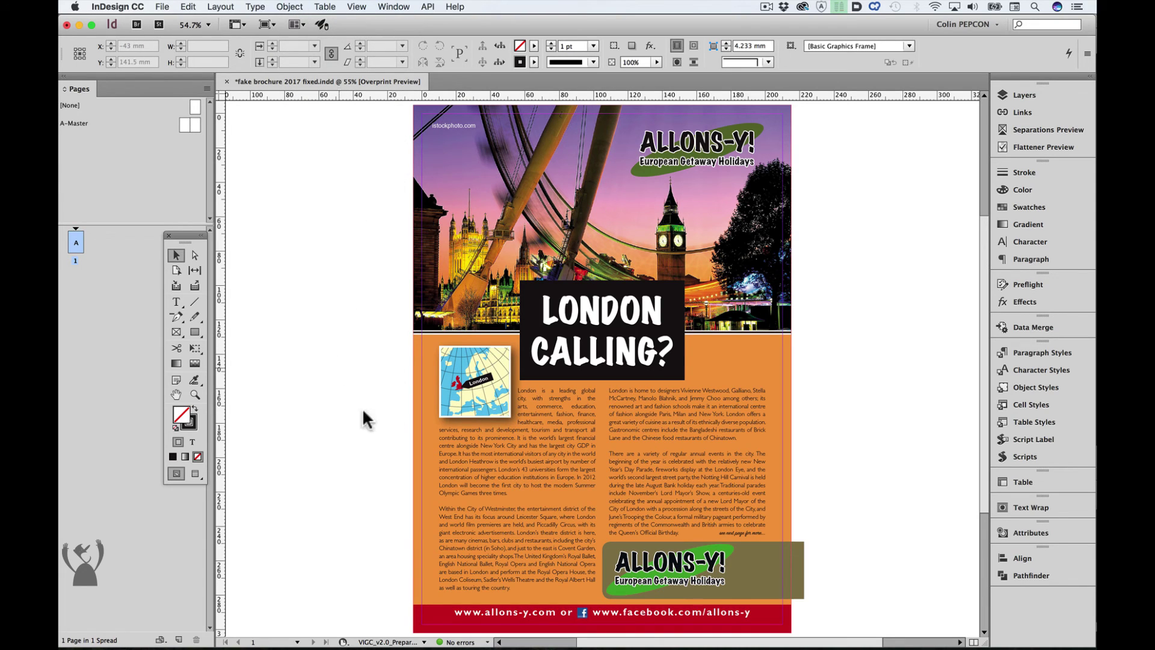
{"action": "mouse_move", "coordinate": [752, 322]}
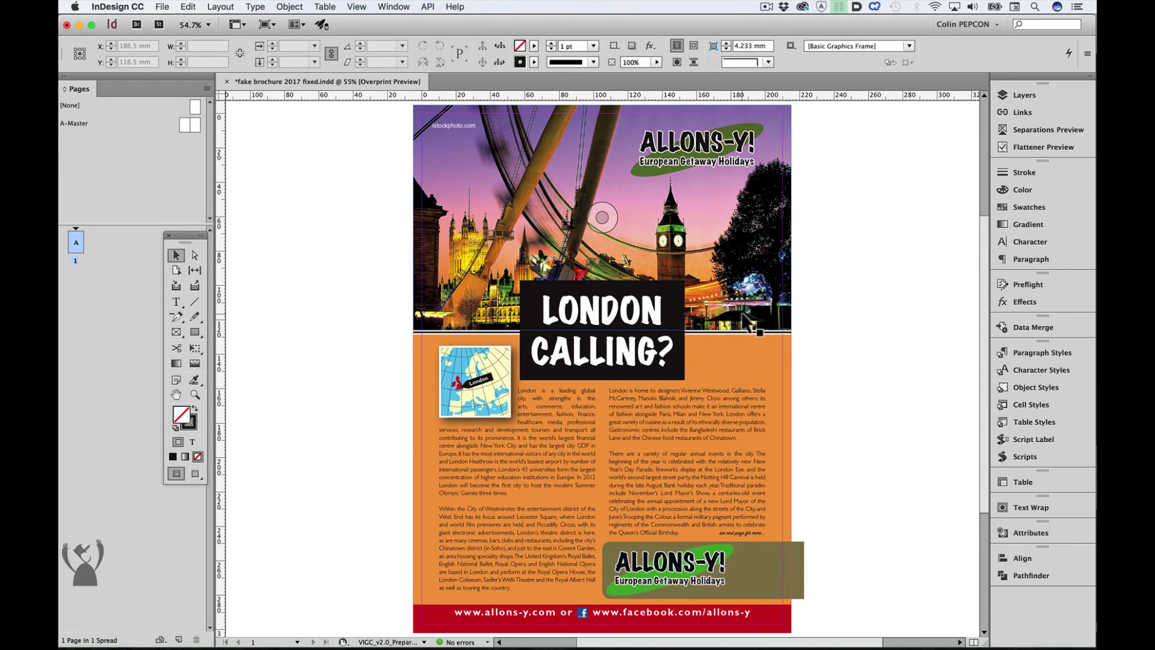
{"action": "key", "text": "ctrl+alt+shift+y"}
{"action": "left_click", "coordinate": [763, 577]}
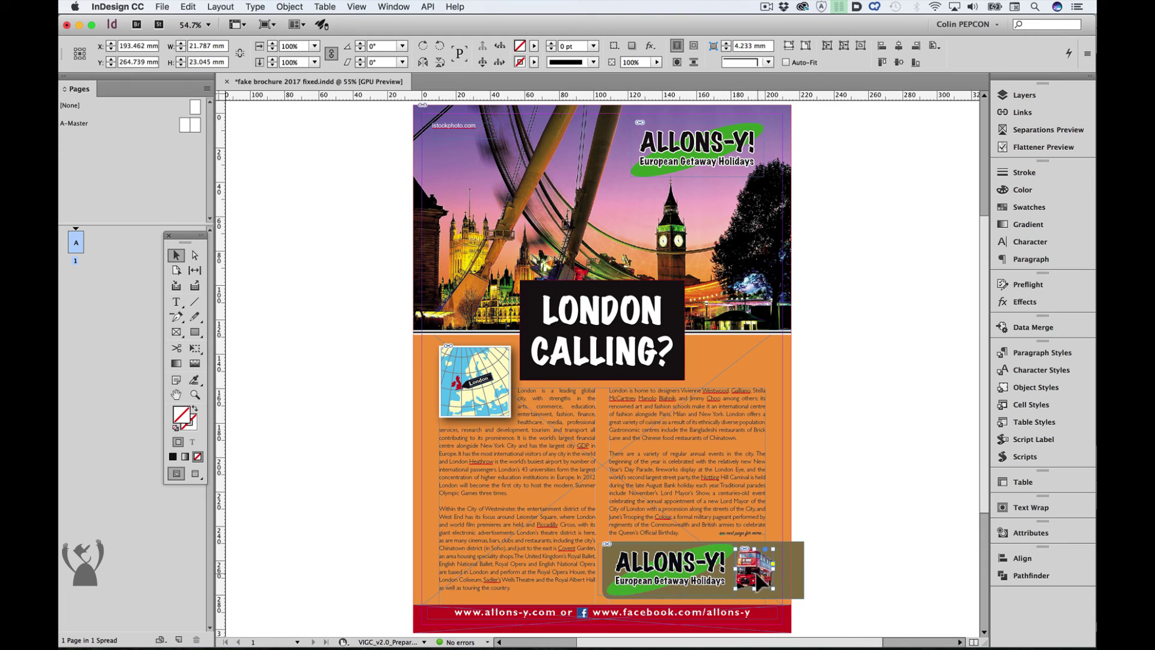
Uncheck Nonprinting for the bus graphic and show all plates in Separations Preview.
{"action": "left_click", "coordinate": [1033, 533]}
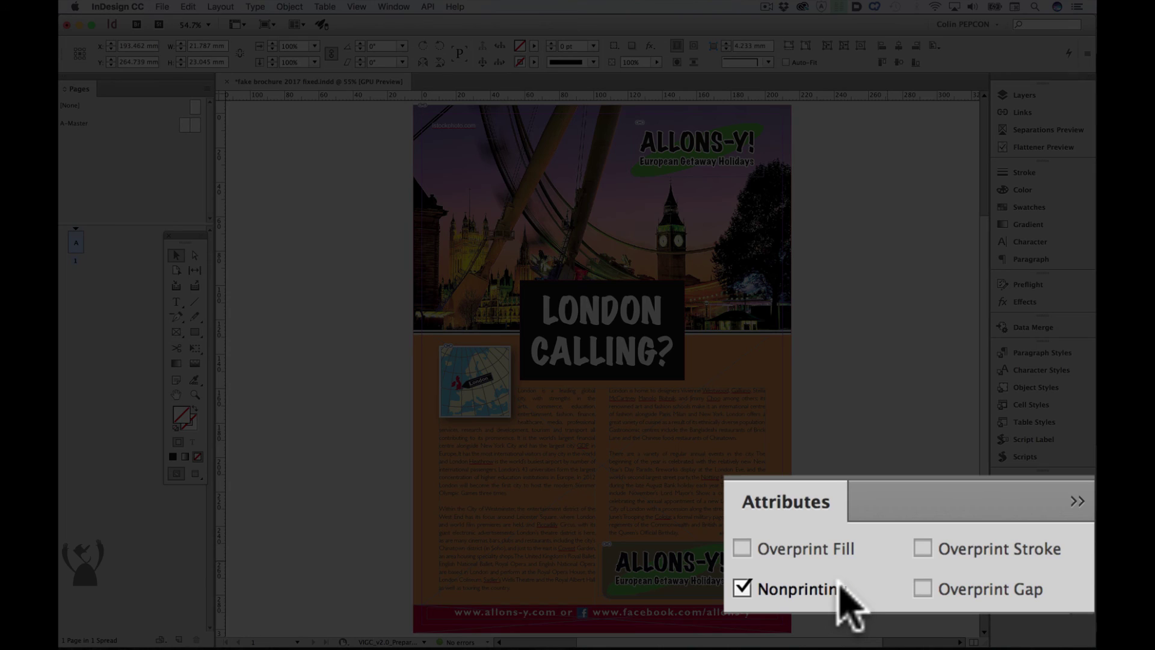
{"action": "left_click", "coordinate": [795, 592]}
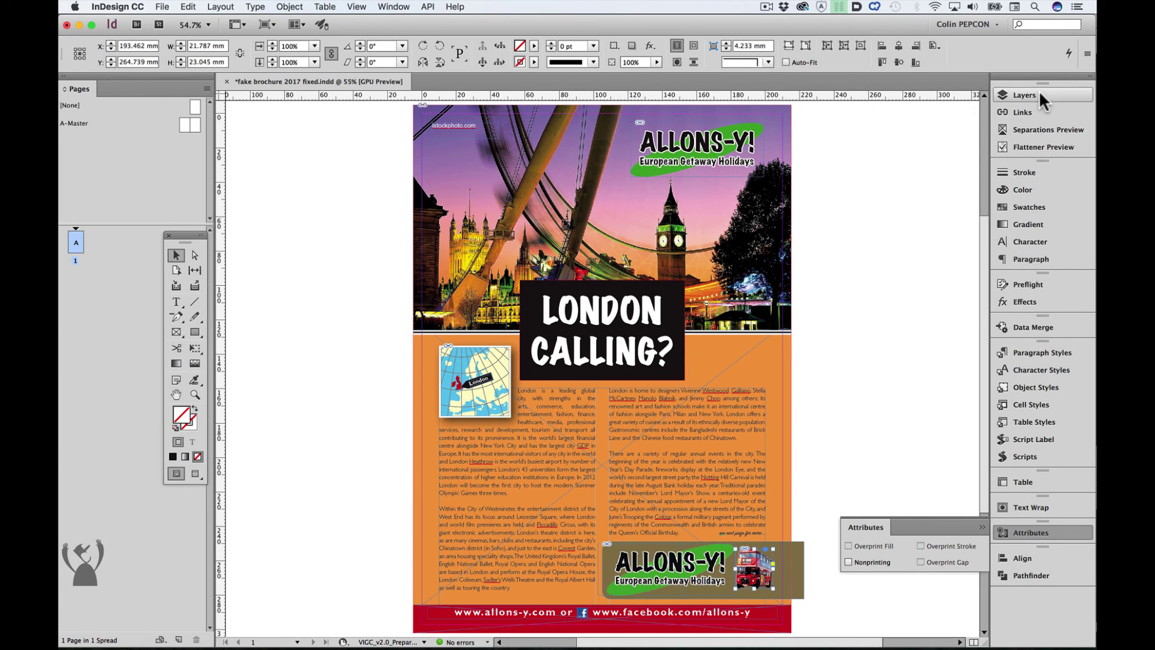
{"action": "left_click", "coordinate": [1037, 92]}
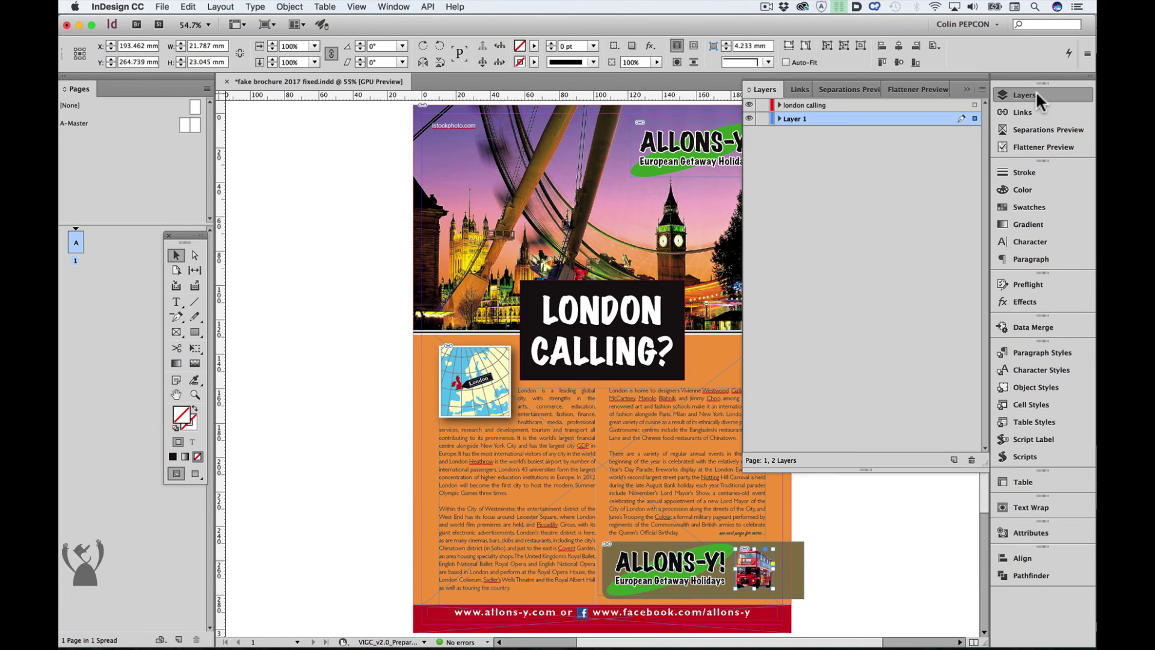
{"action": "left_click", "coordinate": [1034, 127]}
{"action": "key", "text": "alt+shift+super+y"}
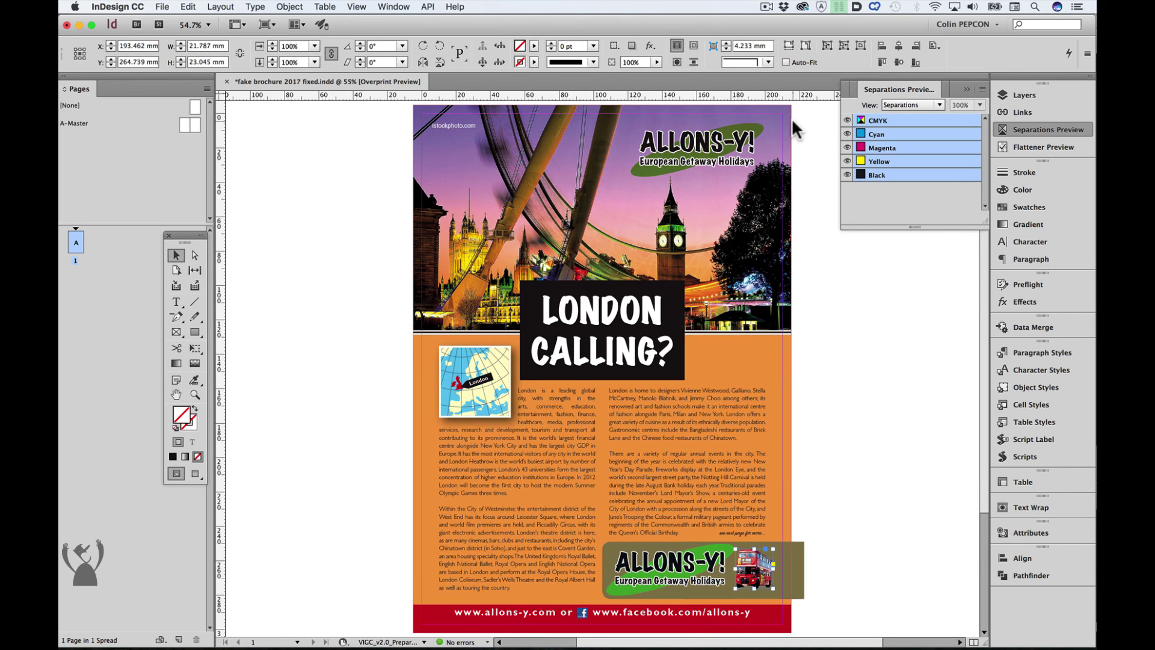